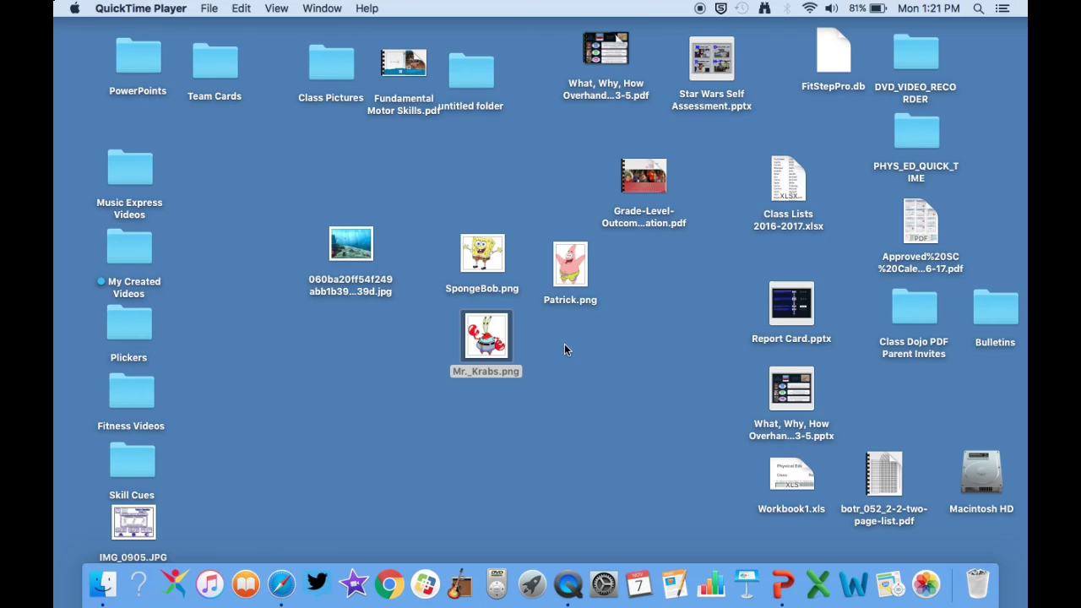
Step: Switch to PowerPoint and create a new presentation with the Black theme
{"action": "key", "text": "super+Tab"}
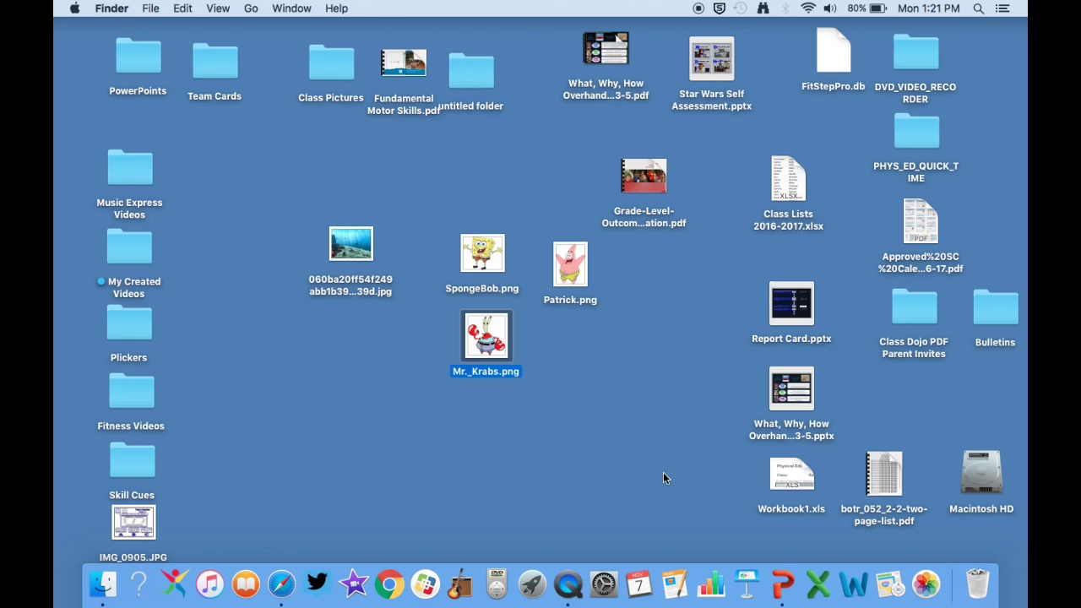
{"action": "left_click", "coordinate": [783, 583]}
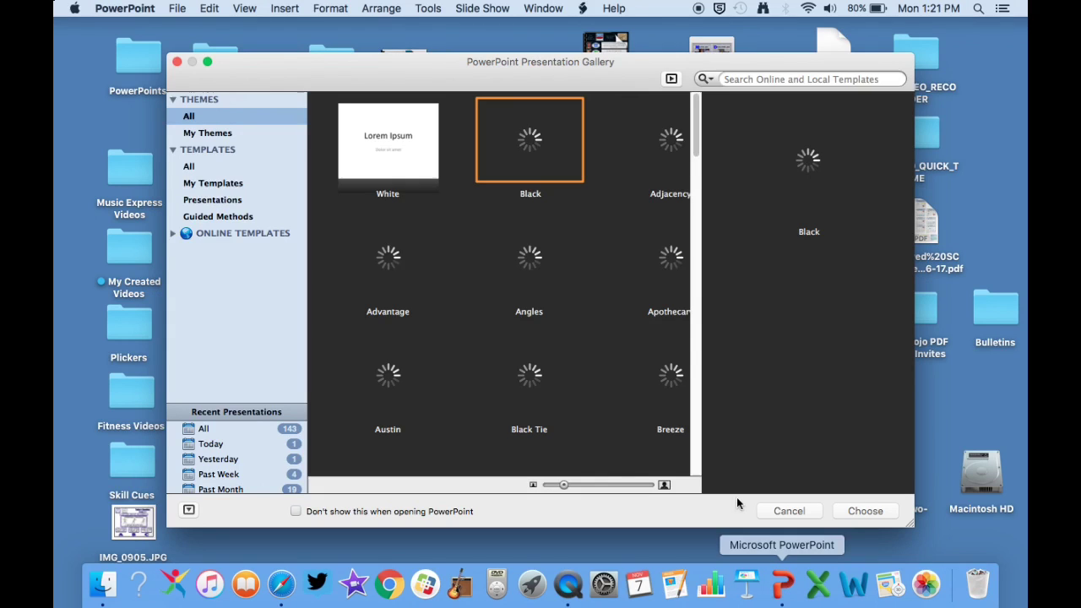
{"action": "left_click", "coordinate": [864, 511]}
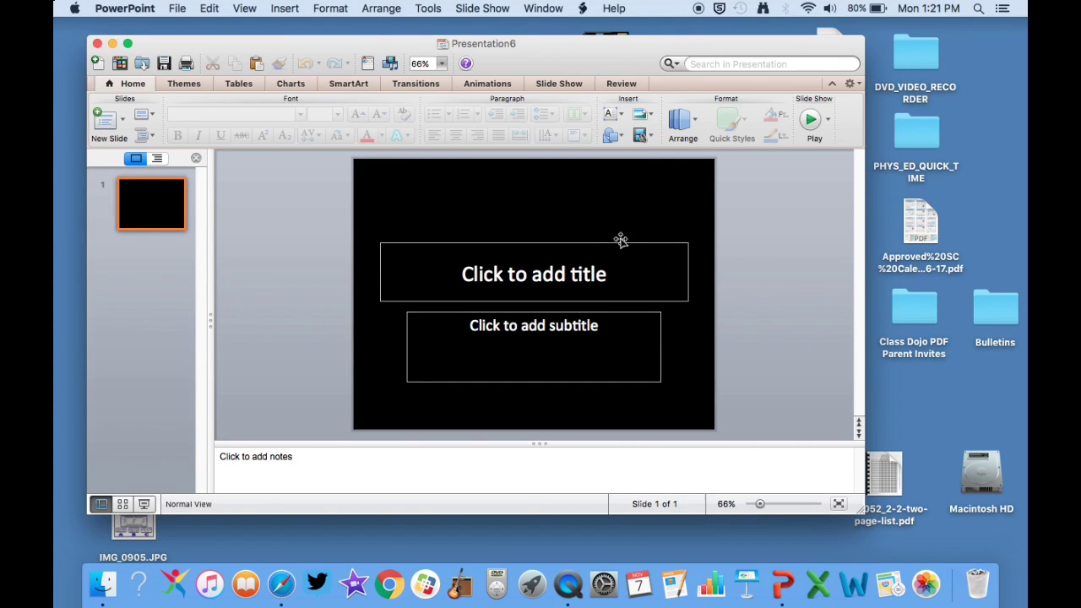
Step: Delete the title and subtitle placeholders from the first slide
{"action": "left_click", "coordinate": [620, 243]}
{"action": "key", "text": "Delete"}
{"action": "left_click", "coordinate": [608, 313]}
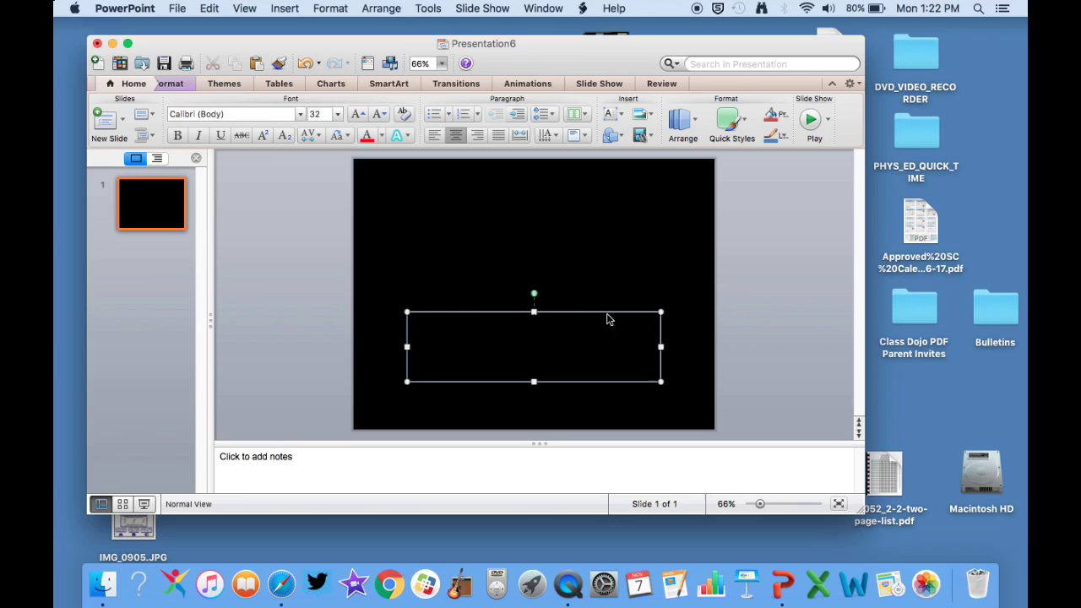
{"action": "left_click", "coordinate": [609, 312]}
{"action": "key", "text": "Delete"}
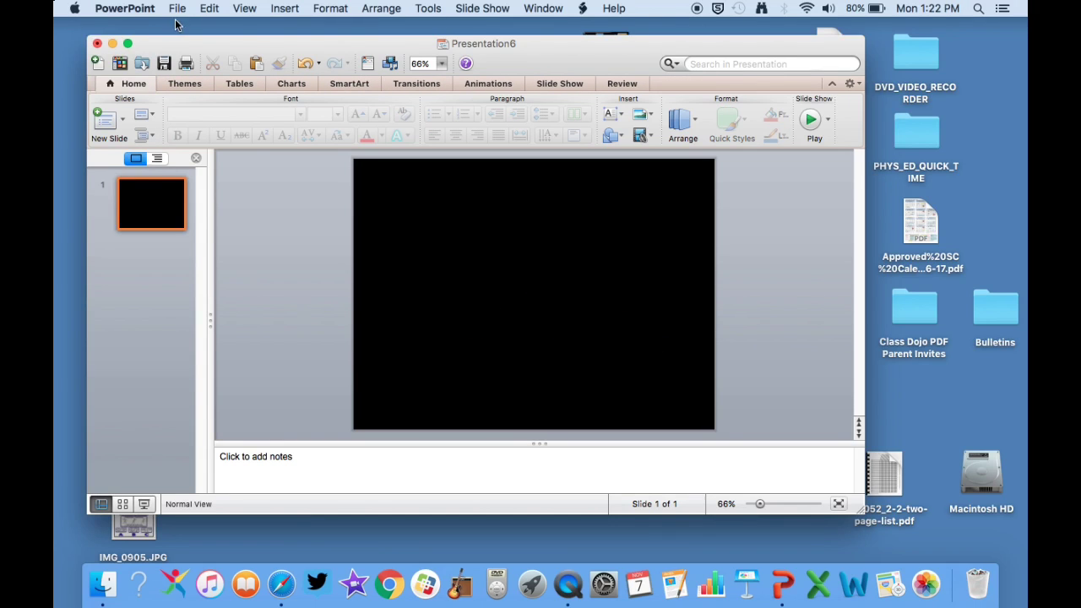
Step: Insert the underwater JPG from the desktop and enlarge it to cover the whole slide as a background
{"action": "left_click_drag", "start_coordinate": [178, 47], "coordinate": [570, 53]}
{"action": "left_click_drag", "start_coordinate": [341, 245], "coordinate": [862, 253]}
{"action": "left_click_drag", "start_coordinate": [908, 54], "coordinate": [479, 66]}
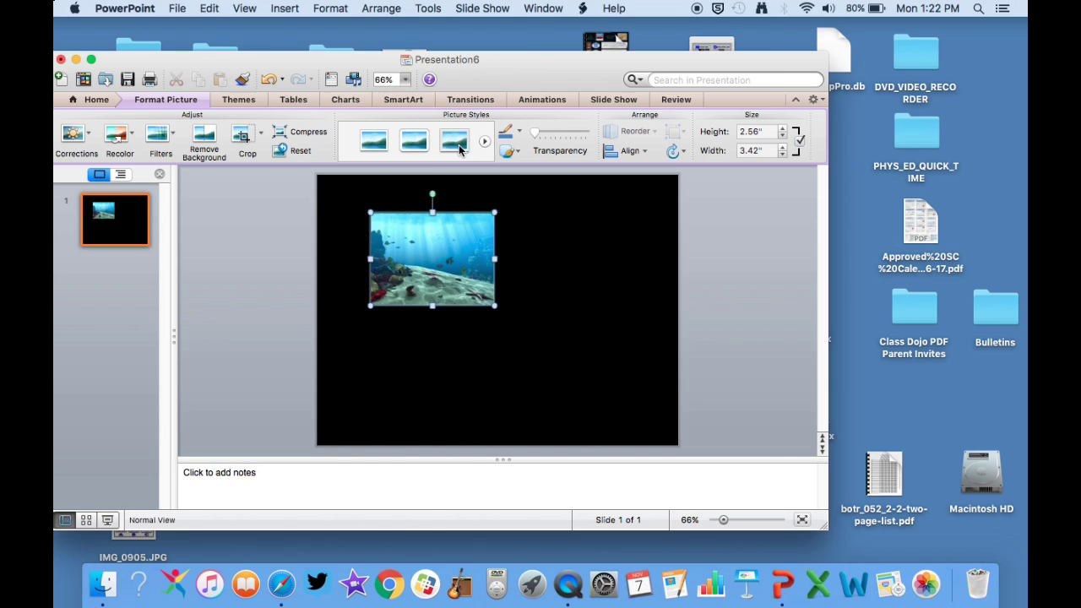
{"action": "left_click_drag", "start_coordinate": [447, 243], "coordinate": [394, 208]}
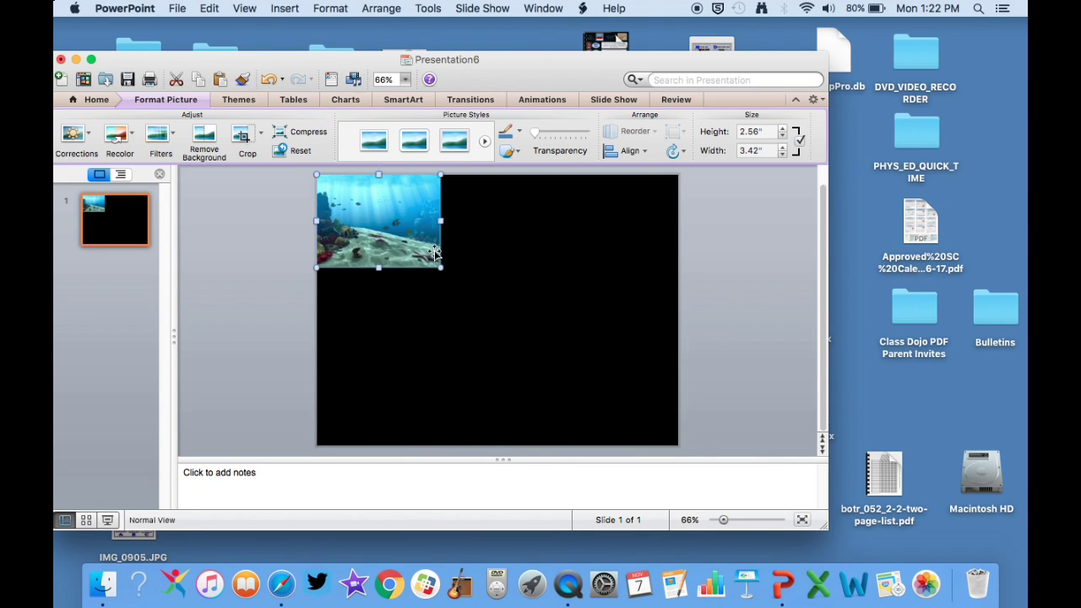
{"action": "left_click_drag", "start_coordinate": [440, 268], "coordinate": [678, 446]}
Step: Add SpongeBob.png from the desktop at the slide's upper-left corner, sized about 2.36" high by 2.82" wide
{"action": "left_click_drag", "start_coordinate": [406, 60], "coordinate": [898, 48]}
{"action": "left_click_drag", "start_coordinate": [479, 251], "coordinate": [887, 249]}
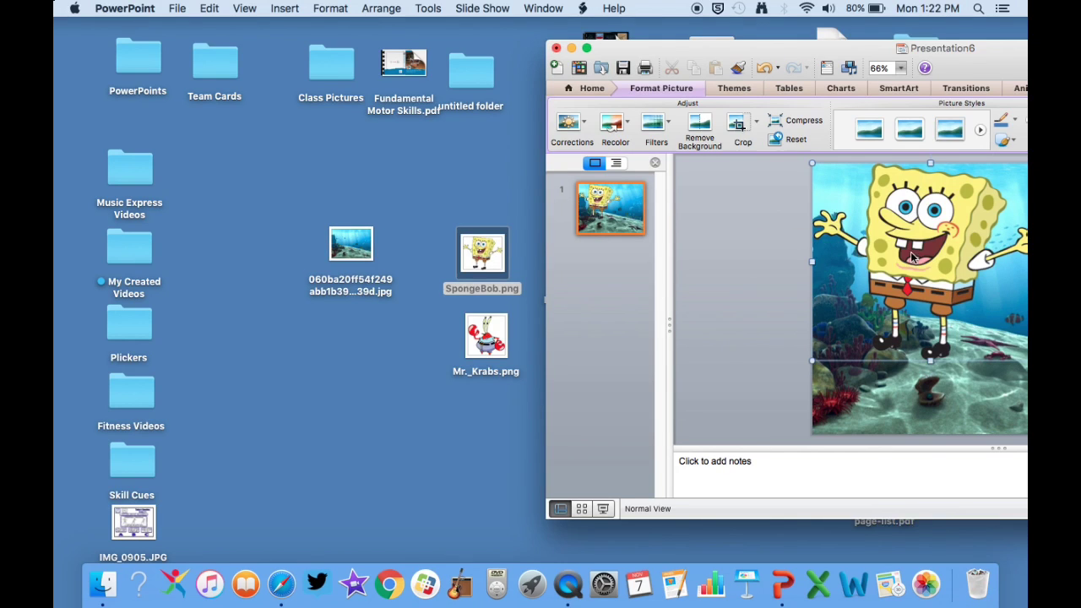
{"action": "left_click_drag", "start_coordinate": [956, 56], "coordinate": [515, 58]}
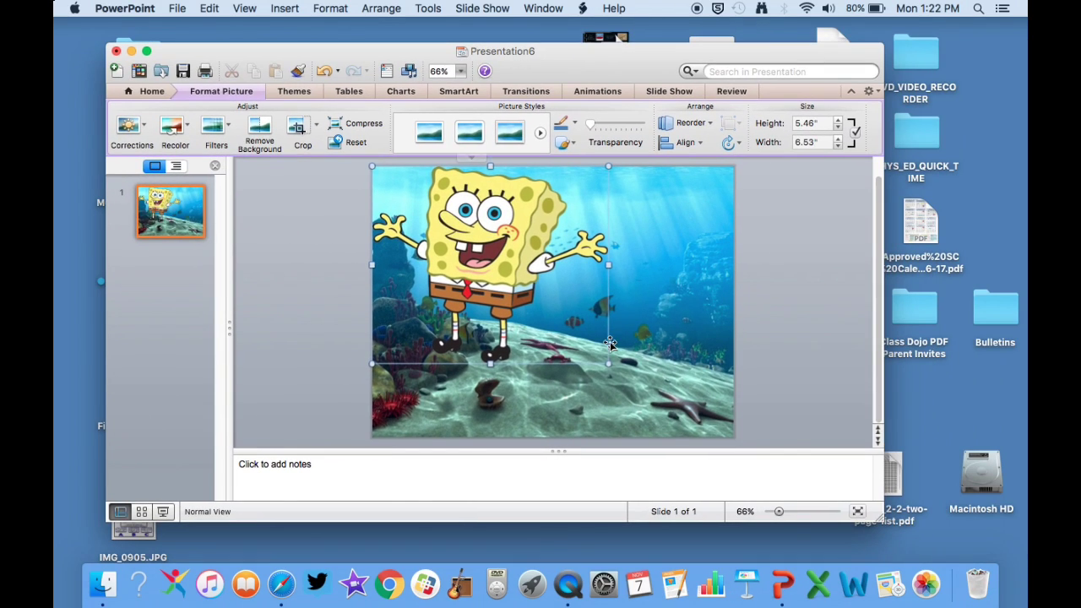
{"action": "left_click_drag", "start_coordinate": [608, 363], "coordinate": [475, 251]}
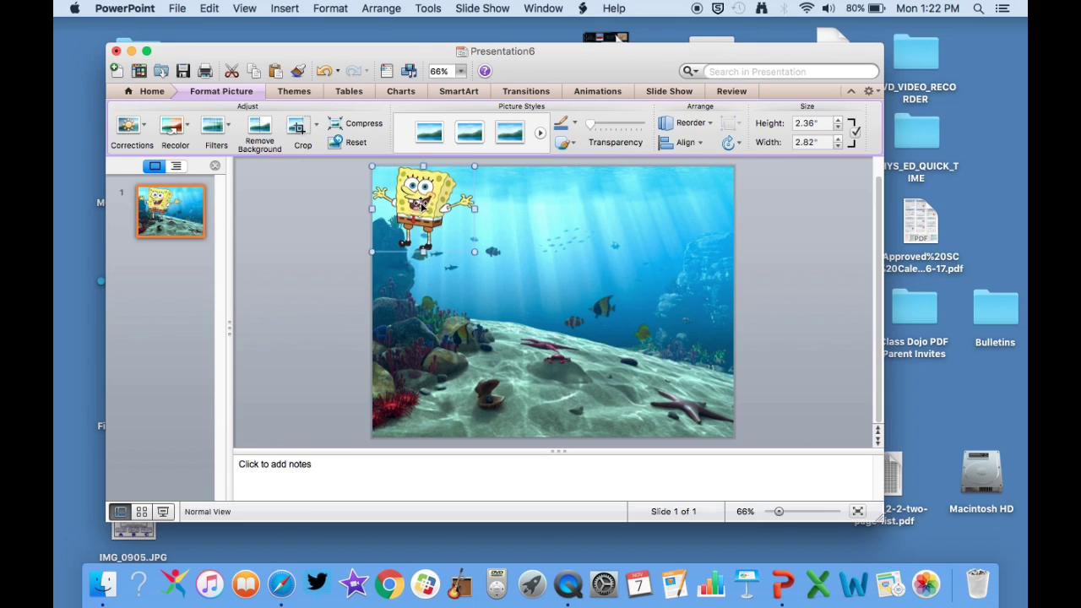
{"action": "left_click_drag", "start_coordinate": [431, 211], "coordinate": [442, 216]}
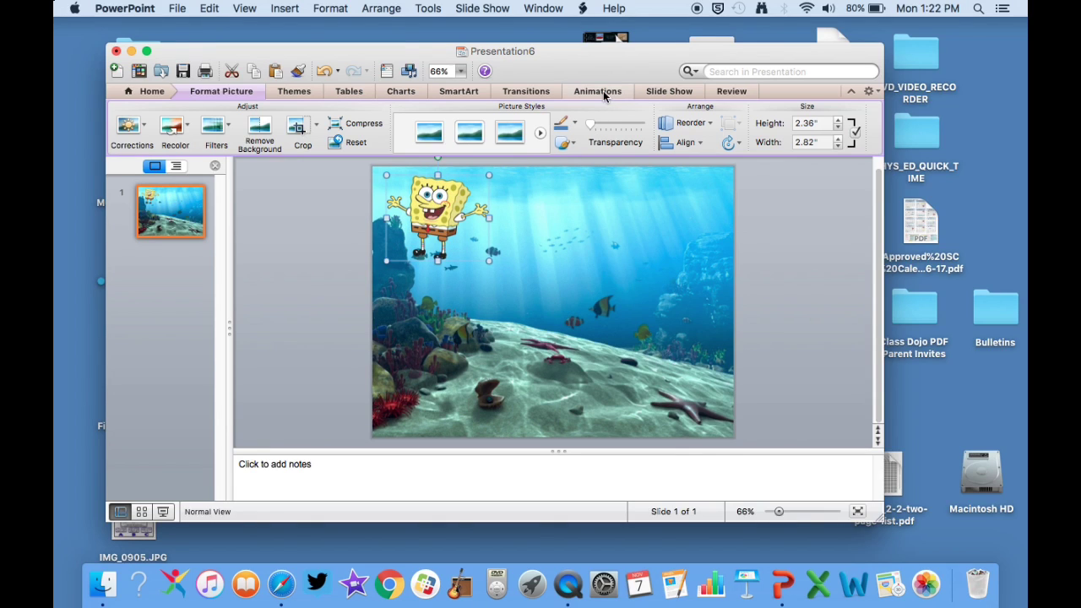
Step: Give SpongeBob a Draw Scribble motion path that winds across the whole slide and ends right of centre
{"action": "left_click", "coordinate": [598, 91]}
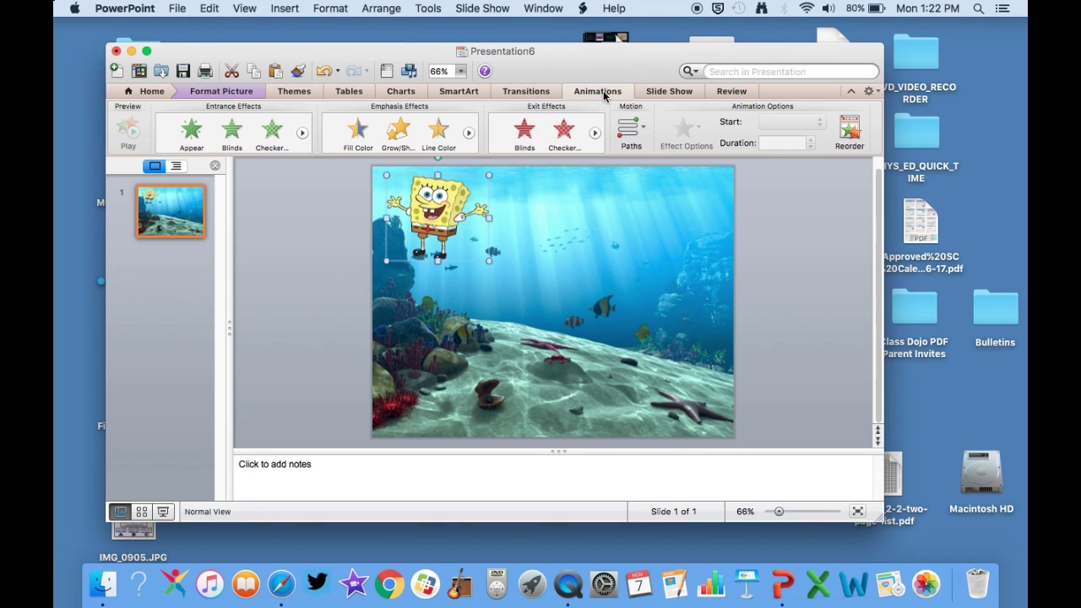
{"action": "left_click", "coordinate": [635, 127]}
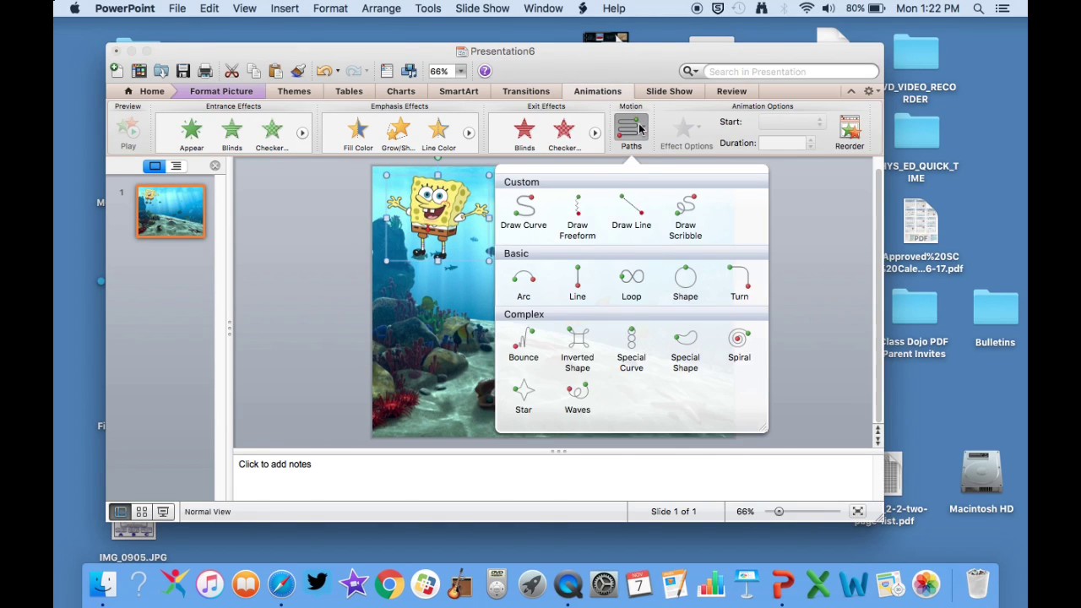
{"action": "left_click", "coordinate": [685, 206]}
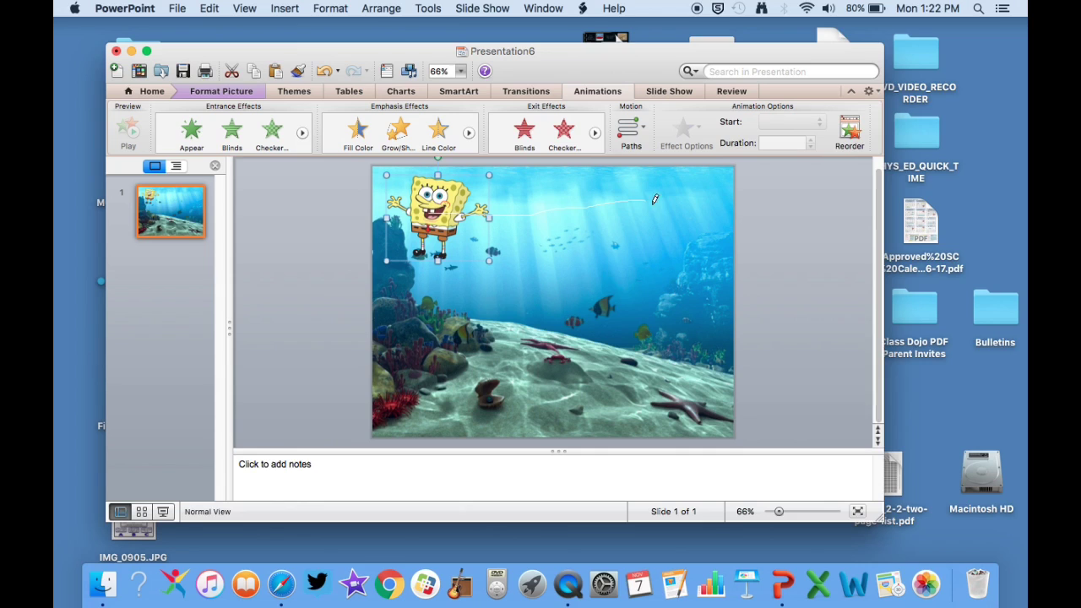
{"action": "mouse_move", "coordinate": [672, 308]}
{"action": "left_mouse_down"}
{"action": "mouse_move", "coordinate": [646, 369]}
{"action": "mouse_move", "coordinate": [555, 379]}
{"action": "mouse_move", "coordinate": [445, 365]}
{"action": "mouse_move", "coordinate": [487, 330]}
{"action": "left_mouse_up"}
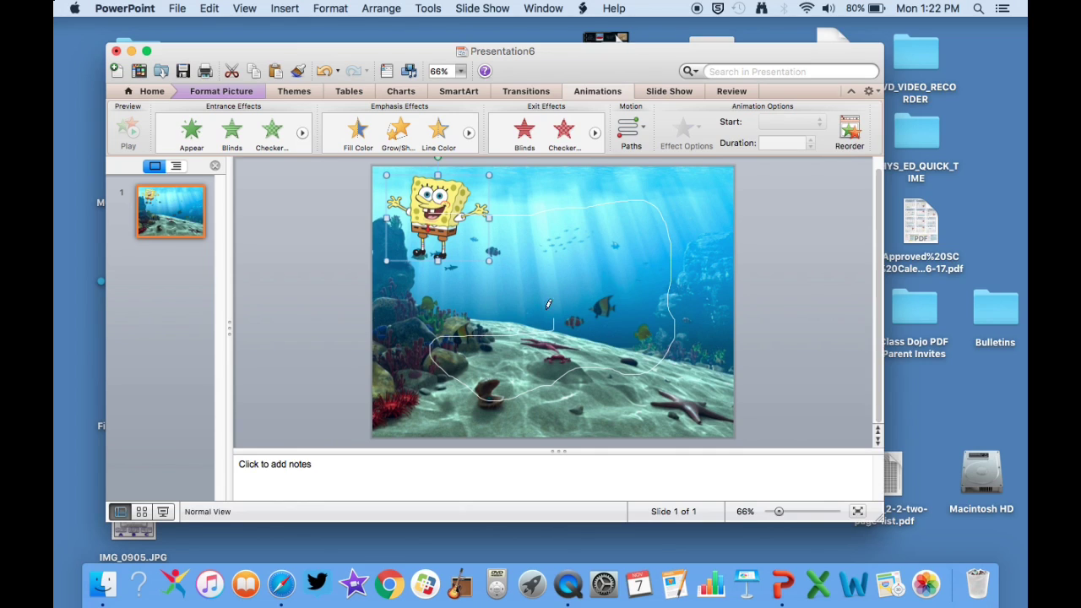
{"action": "mouse_move", "coordinate": [549, 306]}
{"action": "left_mouse_down"}
{"action": "mouse_move", "coordinate": [427, 297]}
{"action": "mouse_move", "coordinate": [501, 266]}
{"action": "mouse_move", "coordinate": [589, 269]}
{"action": "left_mouse_up"}
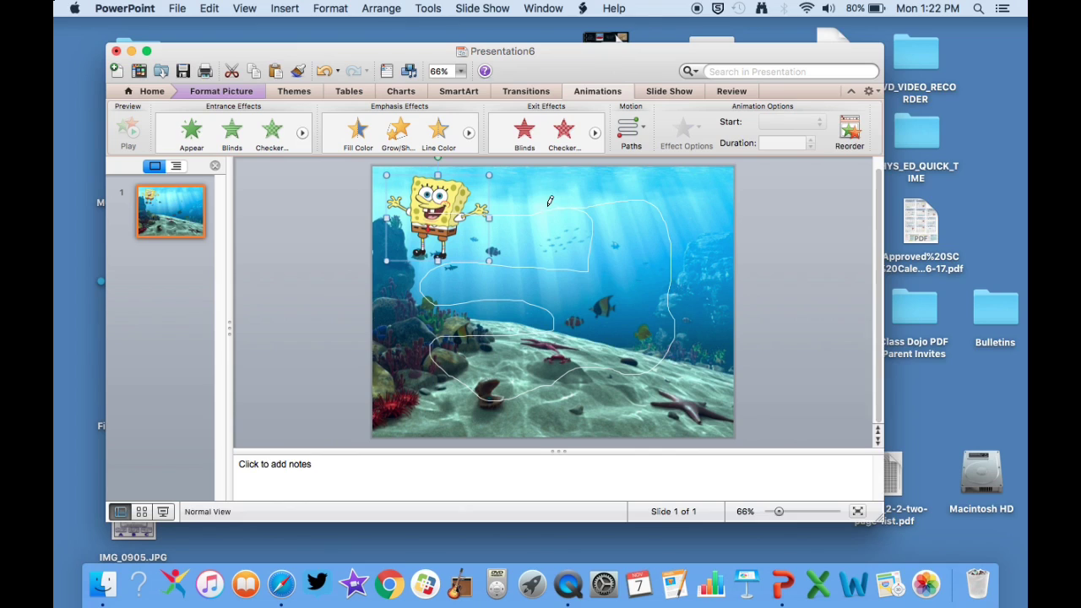
{"action": "mouse_move", "coordinate": [550, 201]}
{"action": "left_mouse_down"}
{"action": "mouse_move", "coordinate": [599, 179]}
{"action": "mouse_move", "coordinate": [700, 271]}
{"action": "left_mouse_up"}
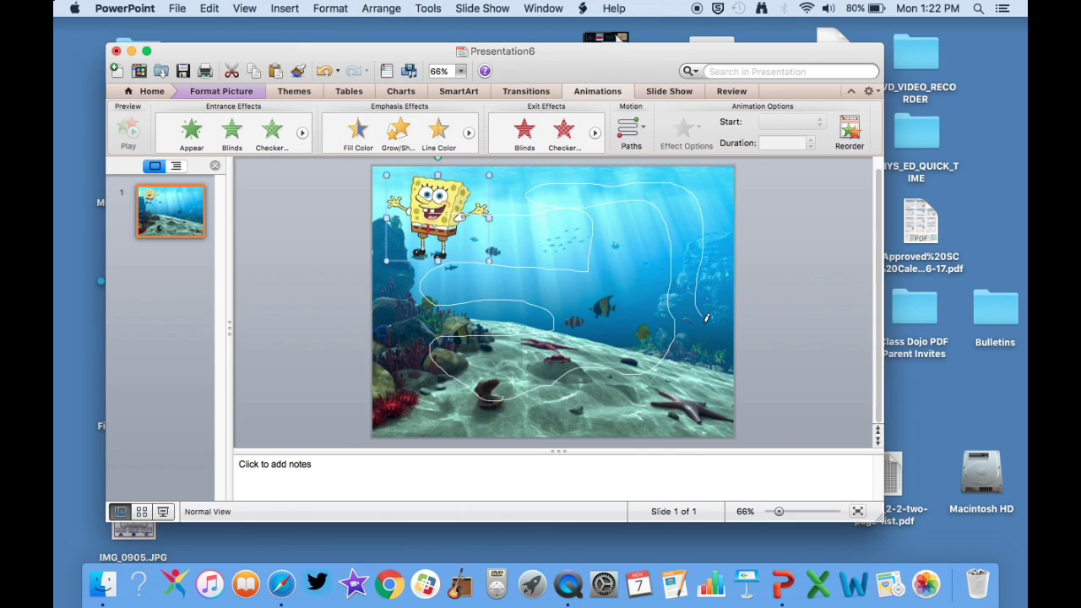
{"action": "mouse_move", "coordinate": [677, 405]}
{"action": "left_mouse_down"}
{"action": "mouse_move", "coordinate": [607, 364]}
{"action": "mouse_move", "coordinate": [540, 396]}
{"action": "mouse_move", "coordinate": [425, 405]}
{"action": "mouse_move", "coordinate": [547, 332]}
{"action": "mouse_move", "coordinate": [640, 253]}
{"action": "left_mouse_up"}
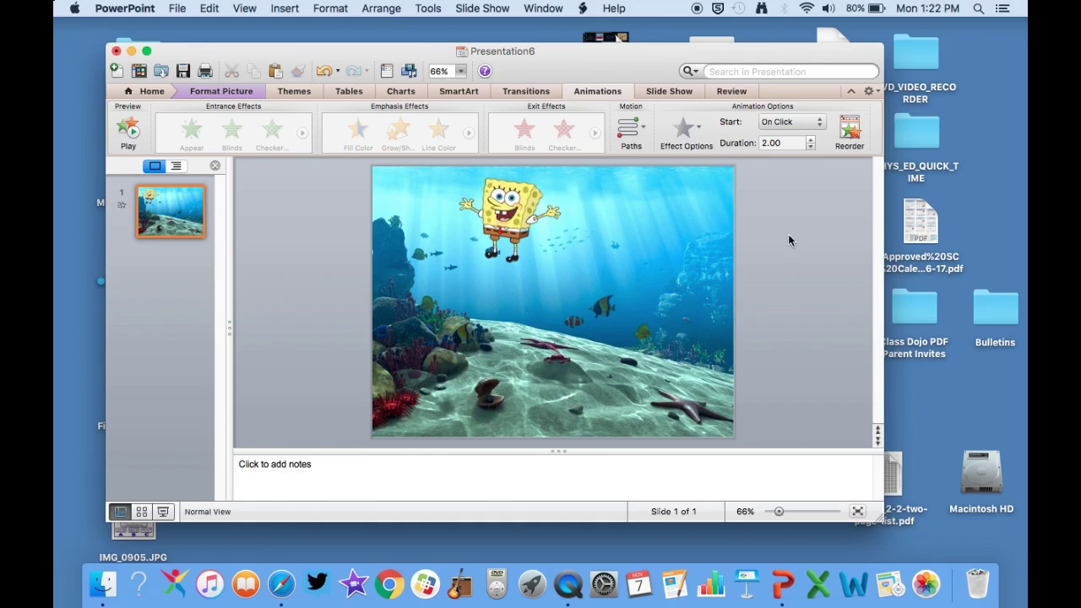
Step: Set SpongeBob's motion path to last 25 seconds and start After Previous, and preview the animation
{"action": "left_click", "coordinate": [785, 143]}
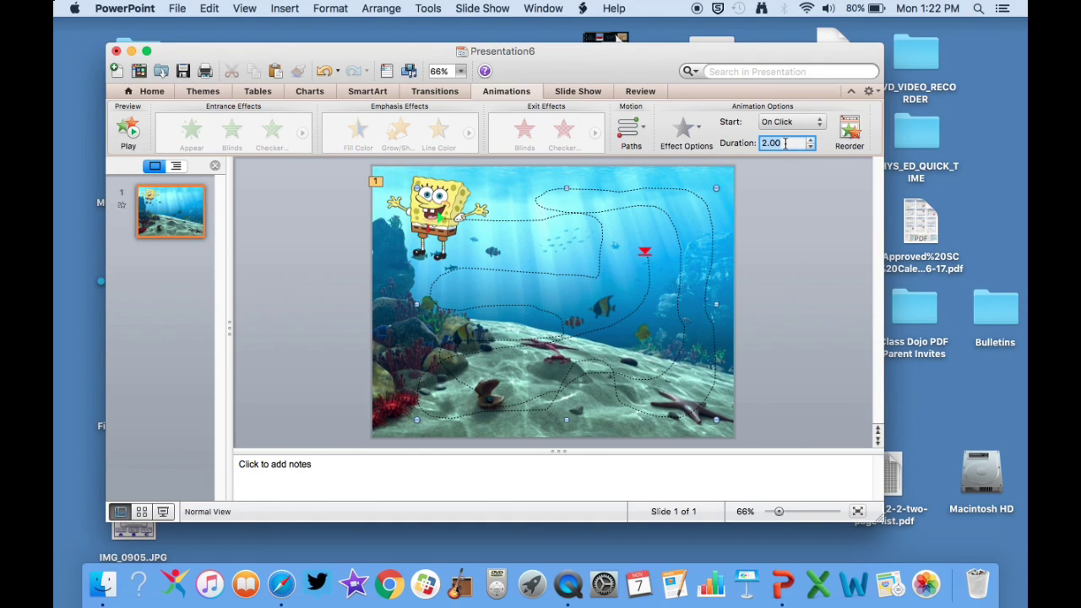
{"action": "type", "text": "25"}
{"action": "key", "text": "Return"}
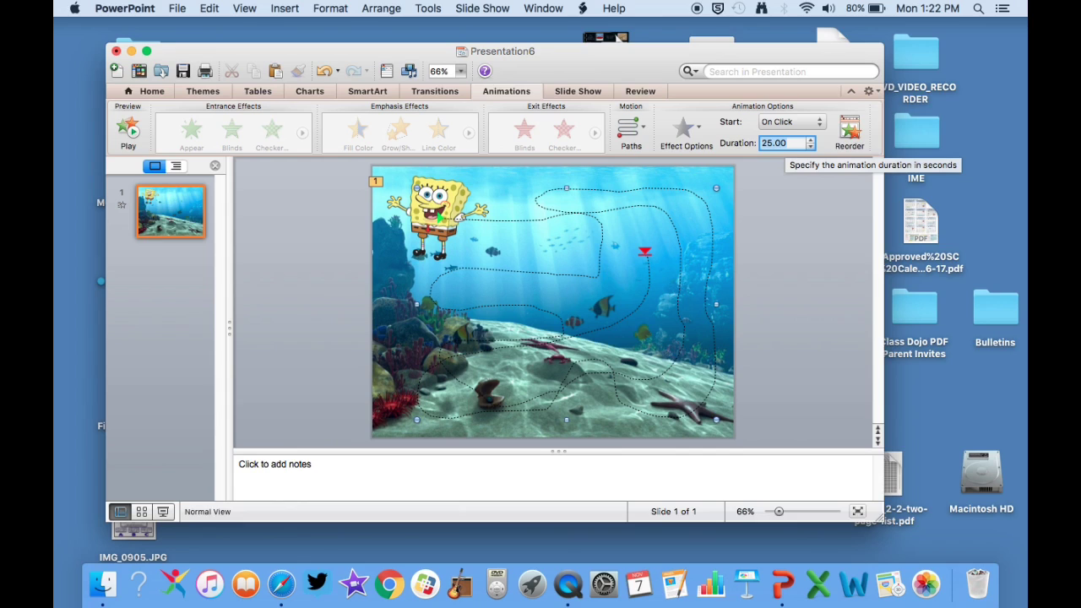
{"action": "left_click", "coordinate": [819, 124]}
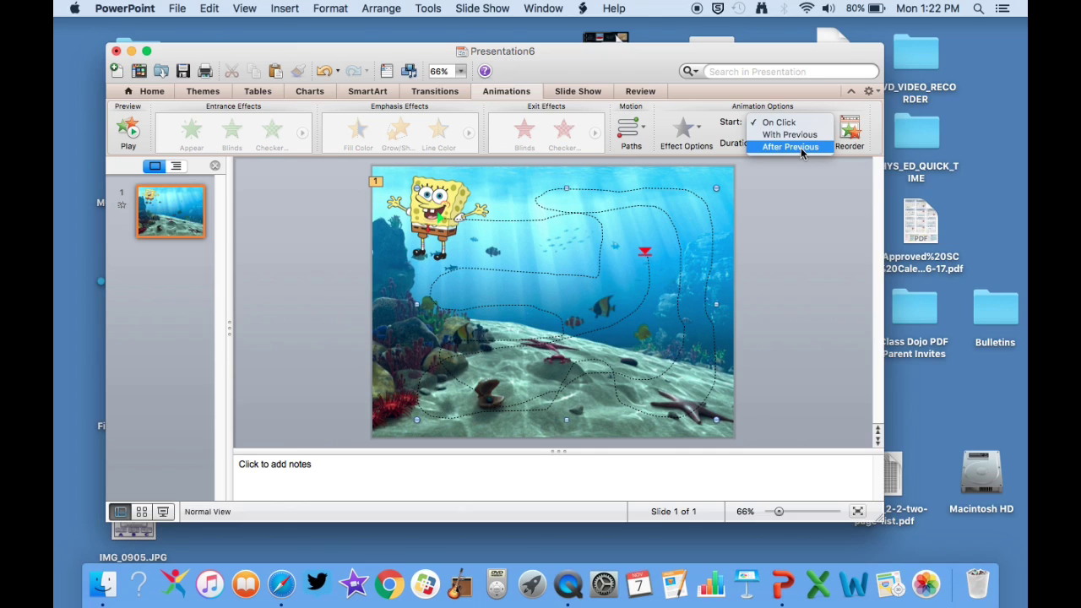
{"action": "left_click", "coordinate": [800, 147]}
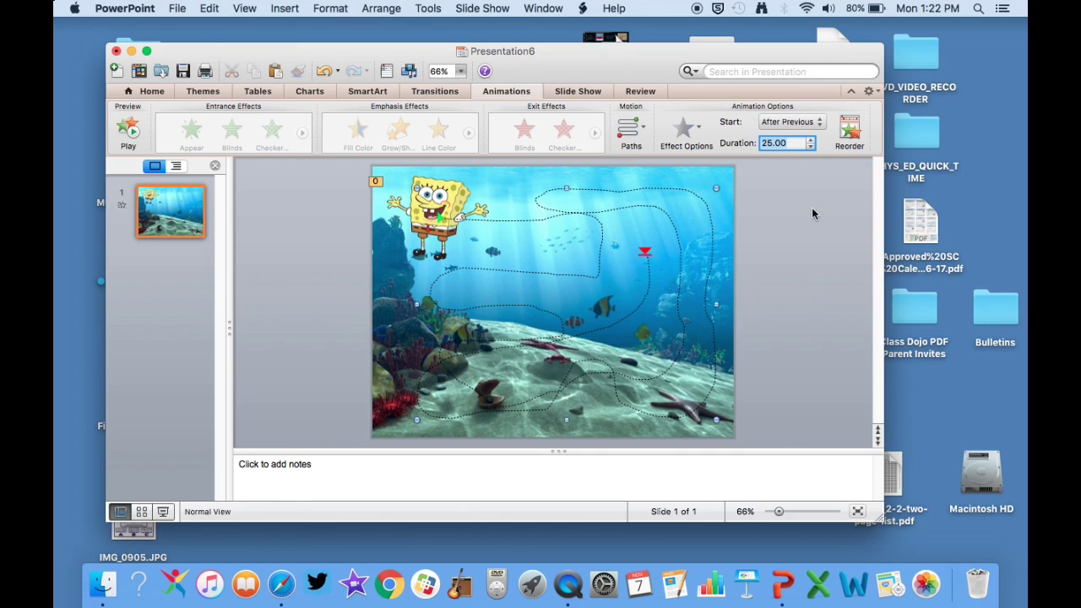
{"action": "left_click", "coordinate": [127, 132]}
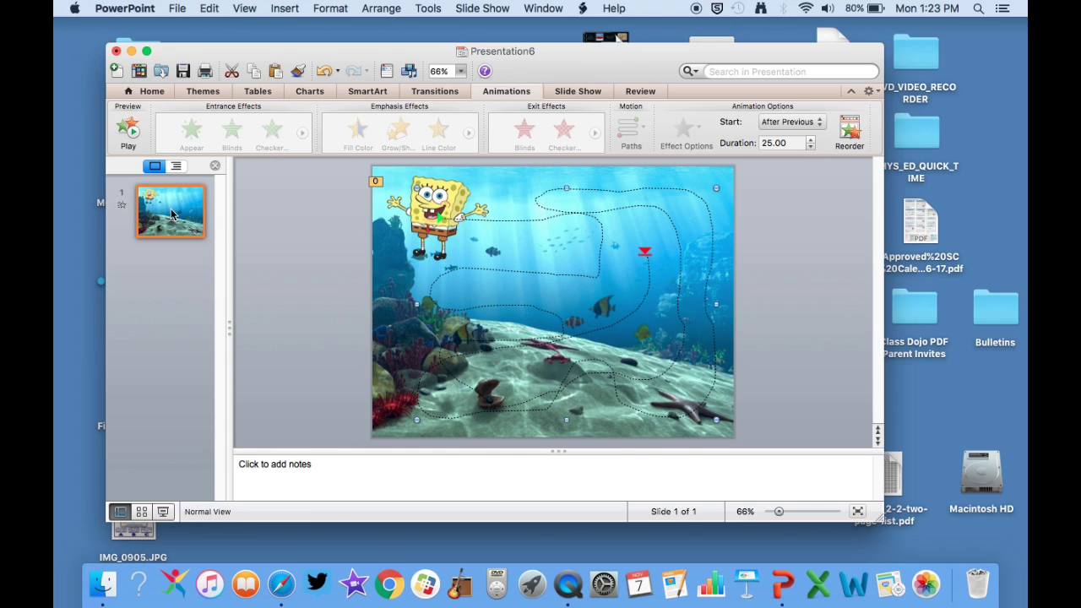
Step: Duplicate the slide and delete SpongeBob from the copy
{"action": "key", "text": "super+d"}
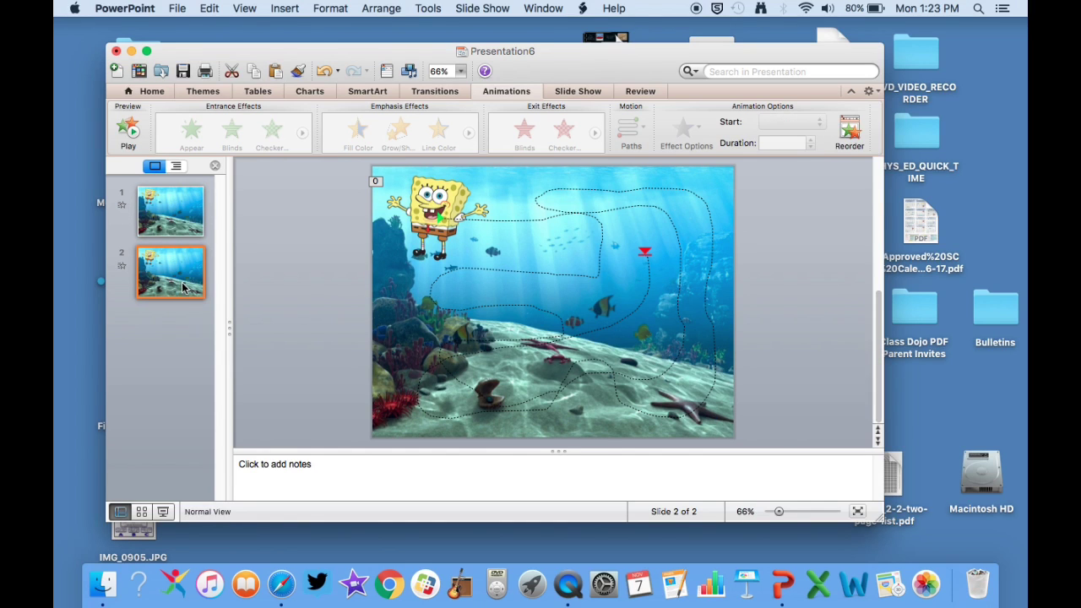
{"action": "left_click", "coordinate": [429, 207]}
{"action": "key", "text": "Delete"}
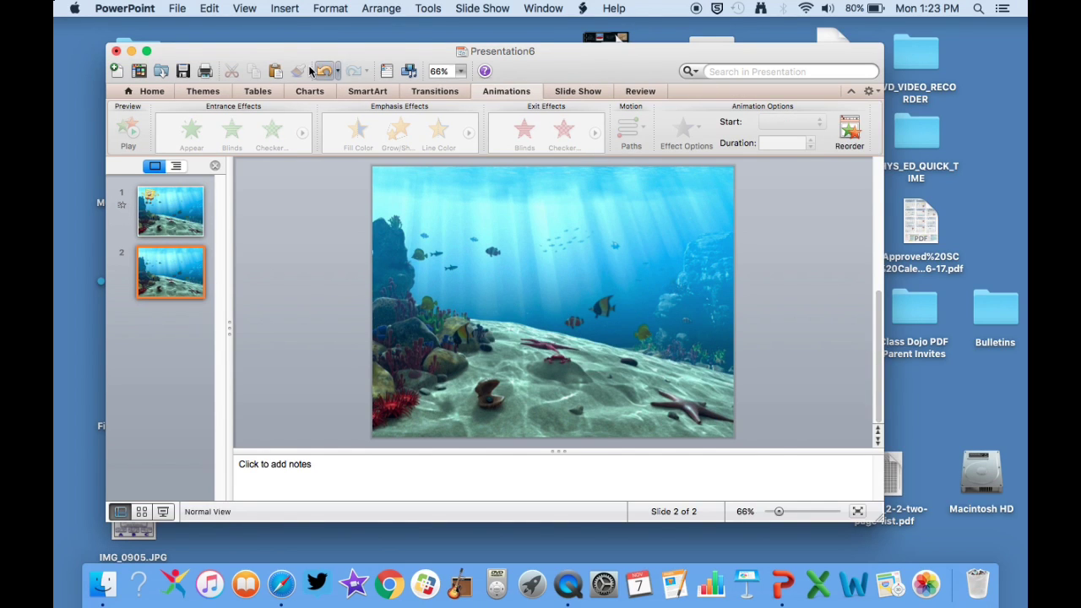
Step: Add Patrick.png from the desktop at slide 2's upper-right corner, sized about 2.85" high by 2.1" wide
{"action": "left_click_drag", "start_coordinate": [395, 57], "coordinate": [927, 47]}
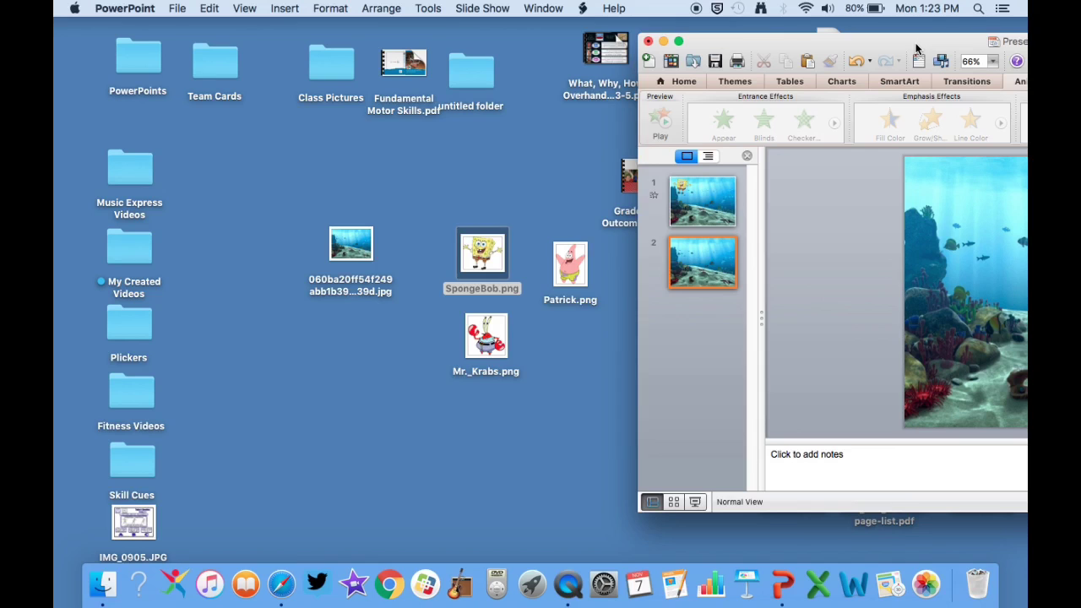
{"action": "left_click", "coordinate": [571, 265]}
{"action": "left_click_drag", "start_coordinate": [571, 265], "coordinate": [973, 197]}
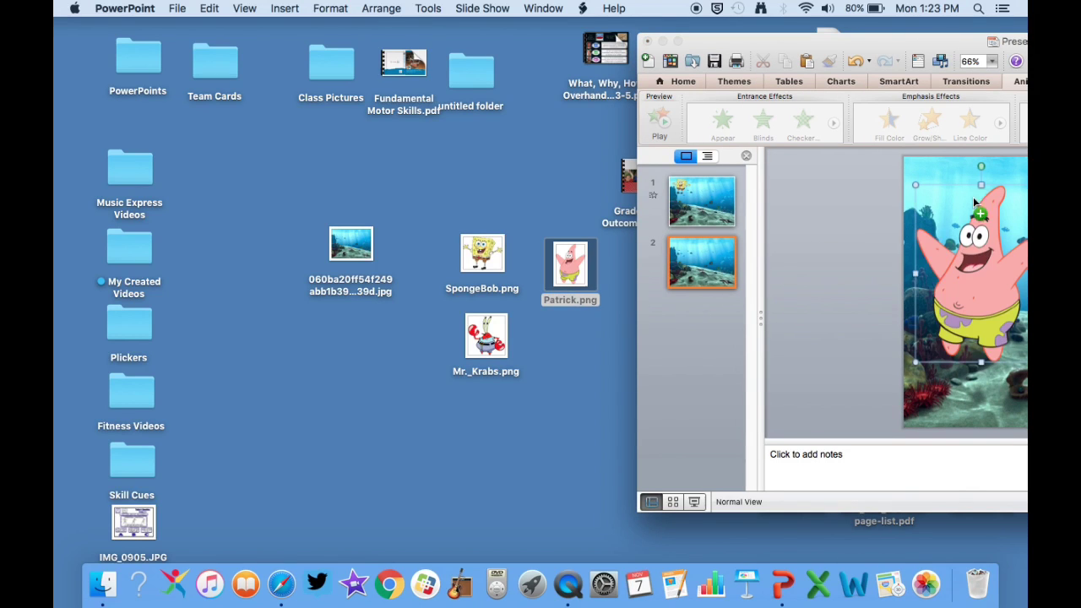
{"action": "left_click_drag", "start_coordinate": [945, 41], "coordinate": [425, 47]}
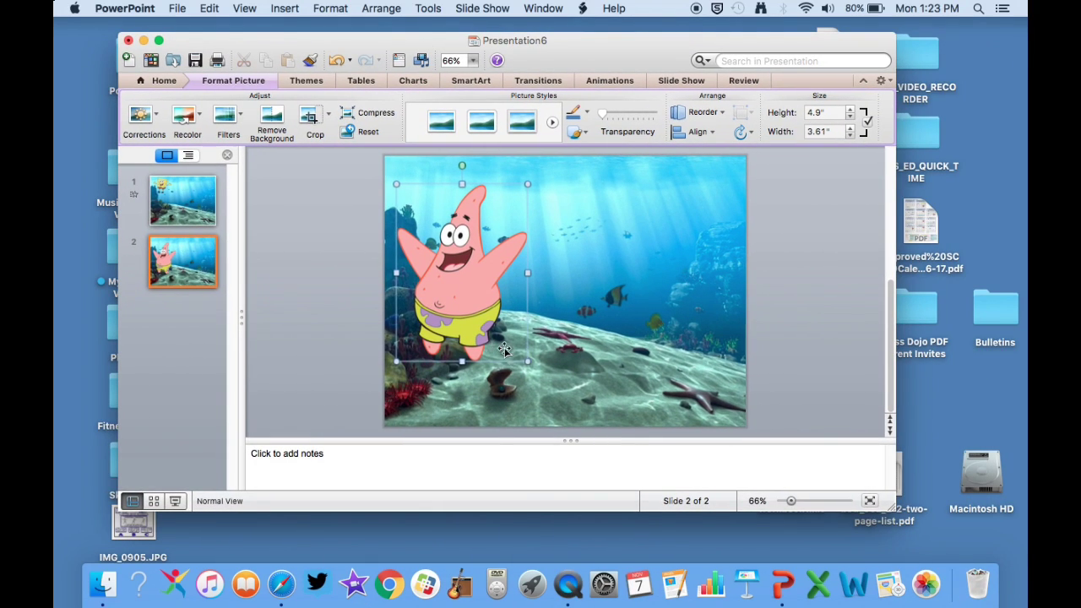
{"action": "left_click", "coordinate": [529, 363]}
{"action": "left_click", "coordinate": [528, 363]}
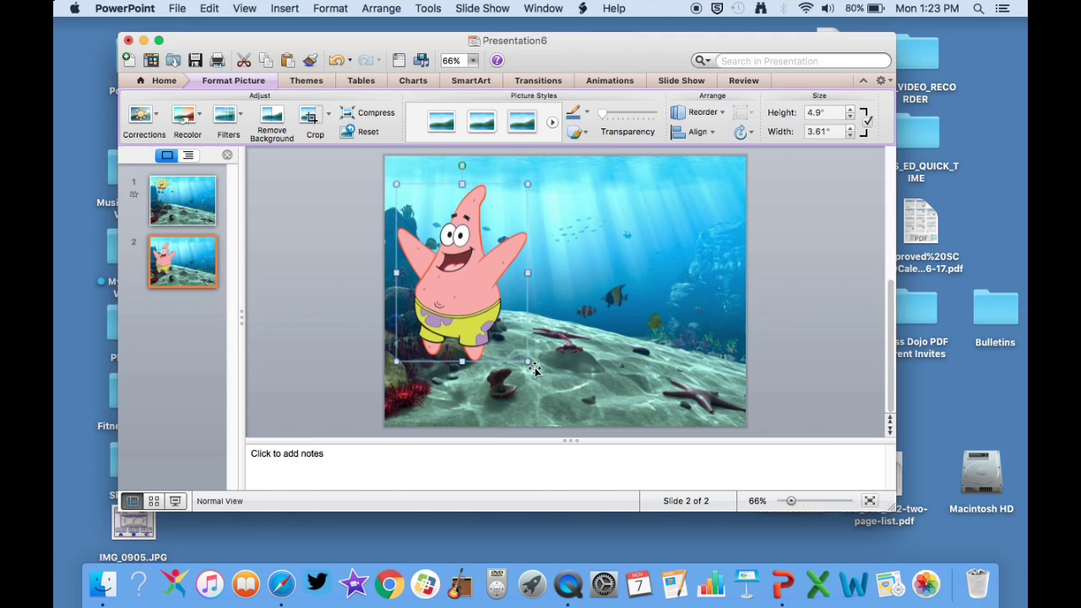
{"action": "left_click_drag", "start_coordinate": [527, 361], "coordinate": [473, 287]}
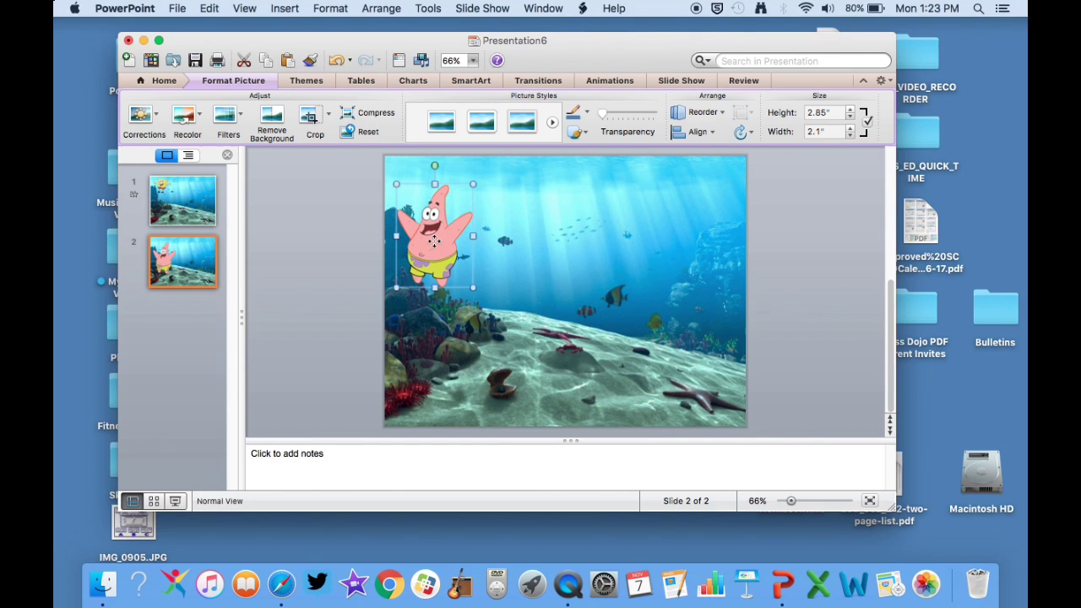
{"action": "left_click_drag", "start_coordinate": [437, 241], "coordinate": [694, 228]}
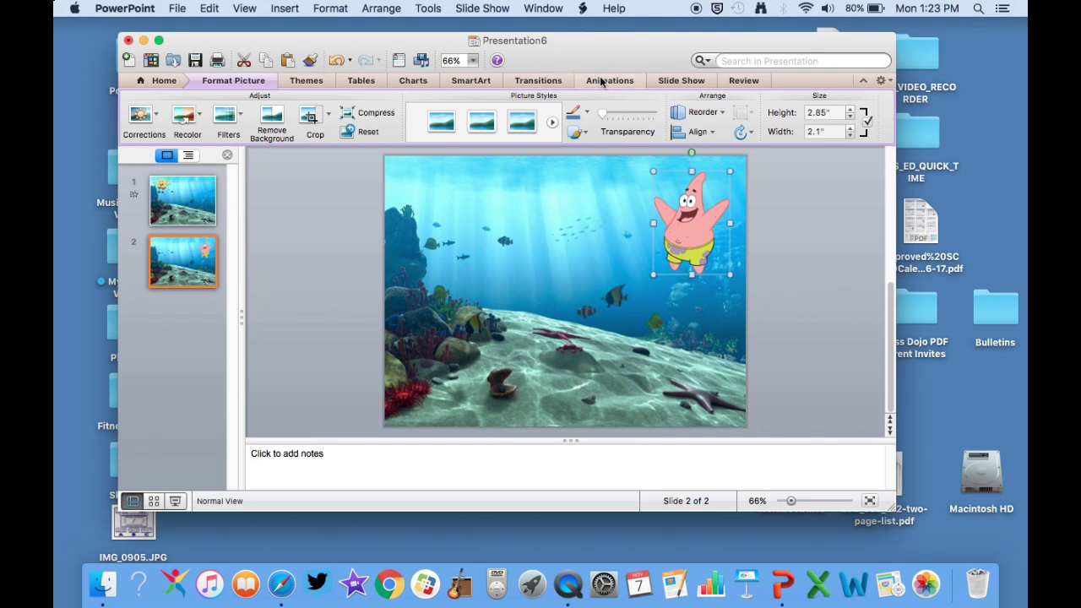
Step: Give Patrick a Draw Scribble motion path that winds across slide 2 and ends just below him
{"action": "left_click", "coordinate": [601, 80]}
{"action": "left_click", "coordinate": [650, 119]}
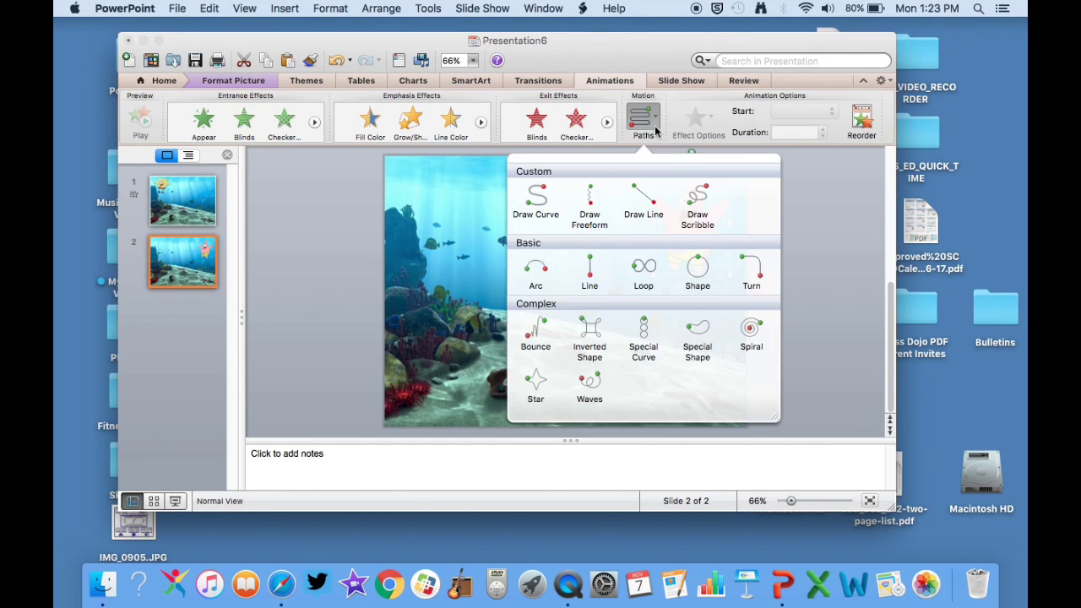
{"action": "left_click", "coordinate": [699, 200]}
{"action": "left_click_drag", "start_coordinate": [694, 222], "coordinate": [604, 199]}
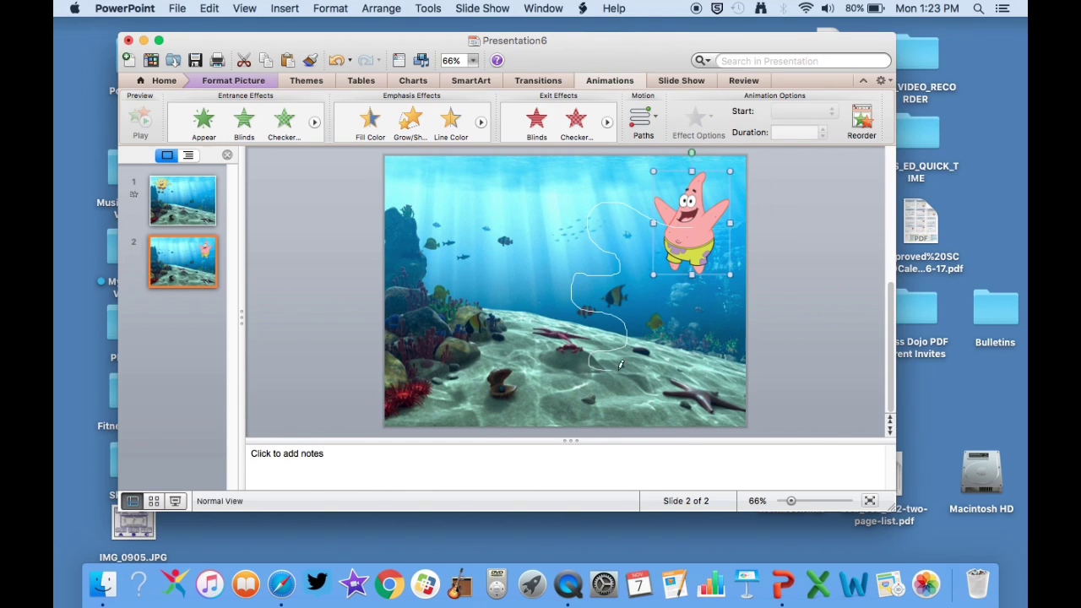
{"action": "mouse_move", "coordinate": [661, 318]}
{"action": "left_mouse_down"}
{"action": "mouse_move", "coordinate": [691, 339]}
{"action": "mouse_move", "coordinate": [628, 382]}
{"action": "mouse_move", "coordinate": [556, 351]}
{"action": "mouse_move", "coordinate": [495, 353]}
{"action": "left_mouse_up"}
{"action": "mouse_move", "coordinate": [438, 334]}
{"action": "left_mouse_down"}
{"action": "mouse_move", "coordinate": [531, 302]}
{"action": "mouse_move", "coordinate": [442, 300]}
{"action": "mouse_move", "coordinate": [524, 363]}
{"action": "mouse_move", "coordinate": [419, 346]}
{"action": "mouse_move", "coordinate": [490, 287]}
{"action": "mouse_move", "coordinate": [575, 278]}
{"action": "mouse_move", "coordinate": [481, 262]}
{"action": "mouse_move", "coordinate": [462, 206]}
{"action": "mouse_move", "coordinate": [596, 236]}
{"action": "mouse_move", "coordinate": [654, 320]}
{"action": "left_mouse_up"}
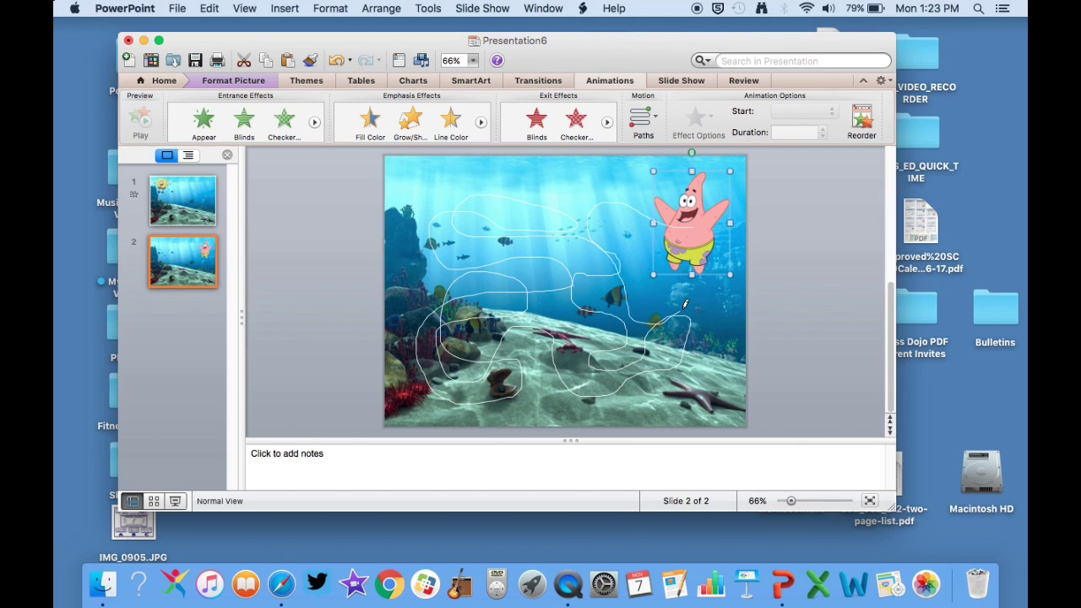
{"action": "left_click_drag", "start_coordinate": [712, 295], "coordinate": [714, 297]}
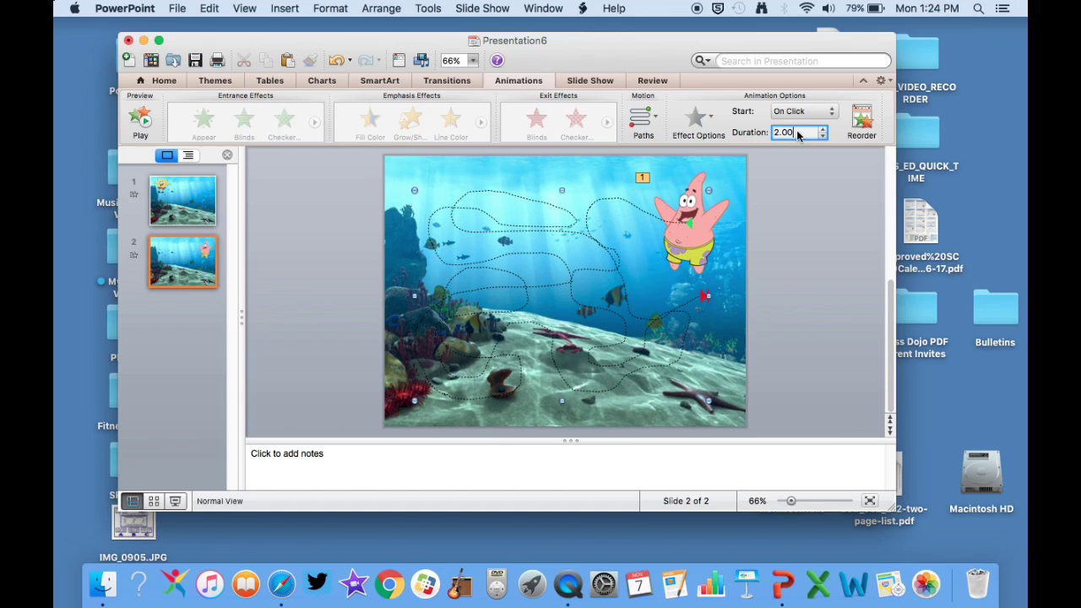
Step: Set Patrick's motion path to last 30 seconds and start After Previous
{"action": "left_click", "coordinate": [798, 136]}
{"action": "type", "text": "30"}
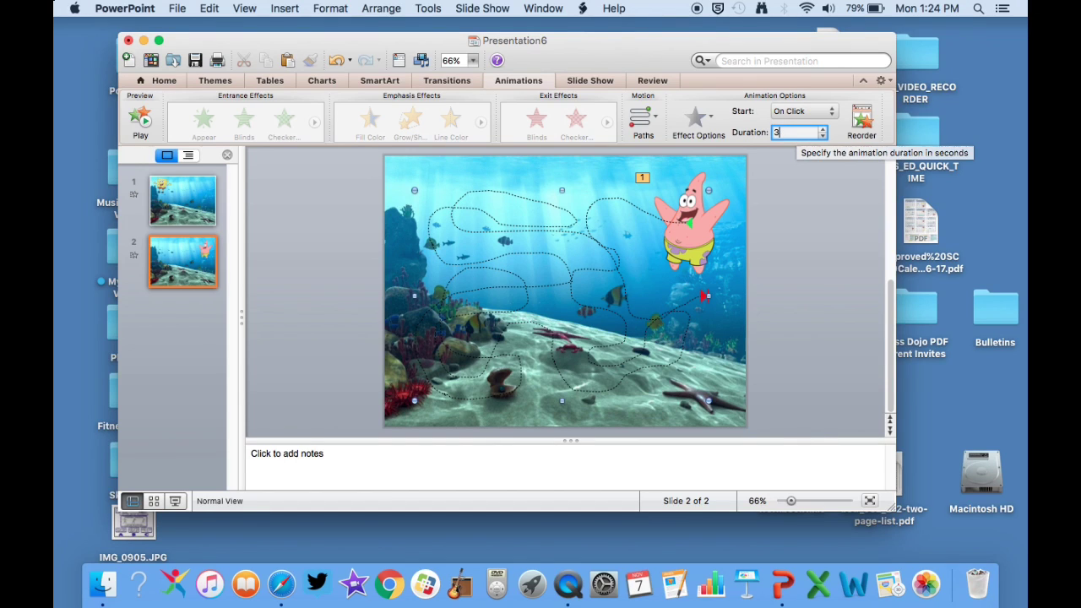
{"action": "left_click", "coordinate": [831, 110]}
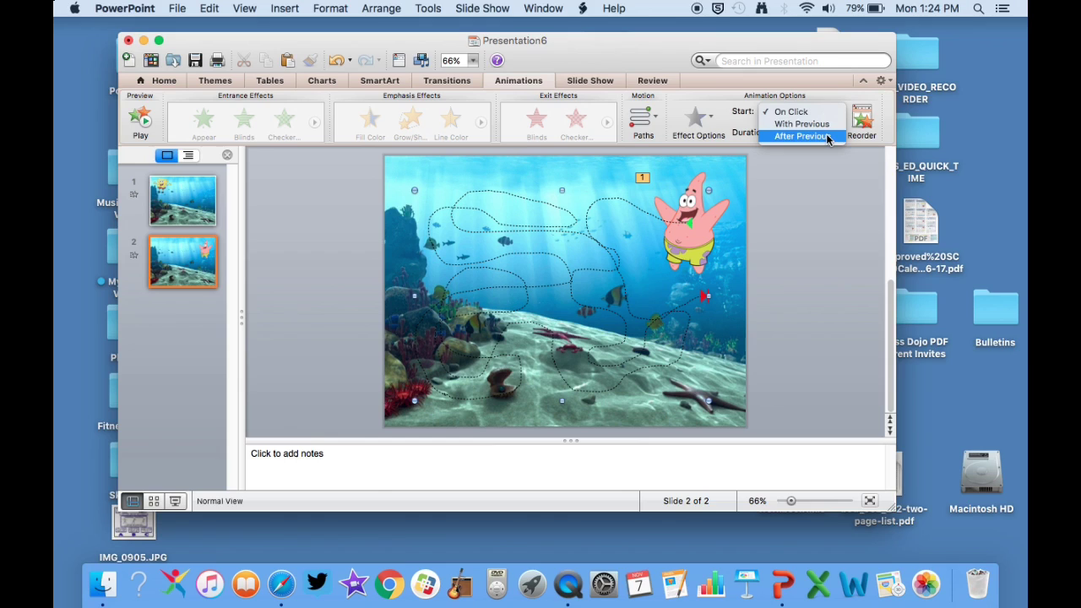
{"action": "left_click", "coordinate": [826, 135]}
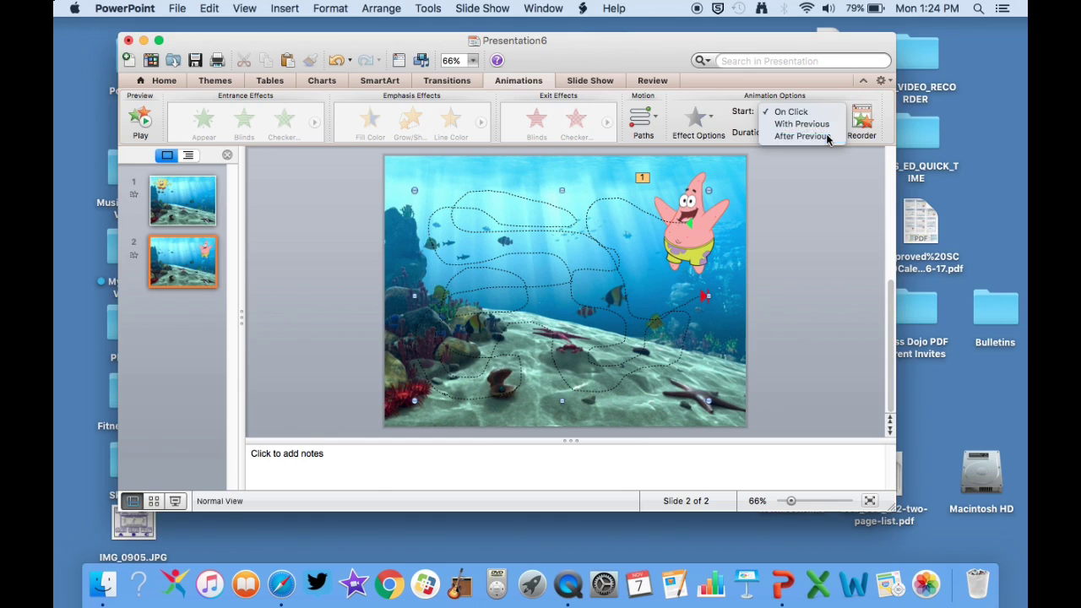
{"action": "left_click", "coordinate": [817, 267]}
Step: Duplicate slide 2 and delete Patrick from the copy
{"action": "left_click", "coordinate": [165, 268]}
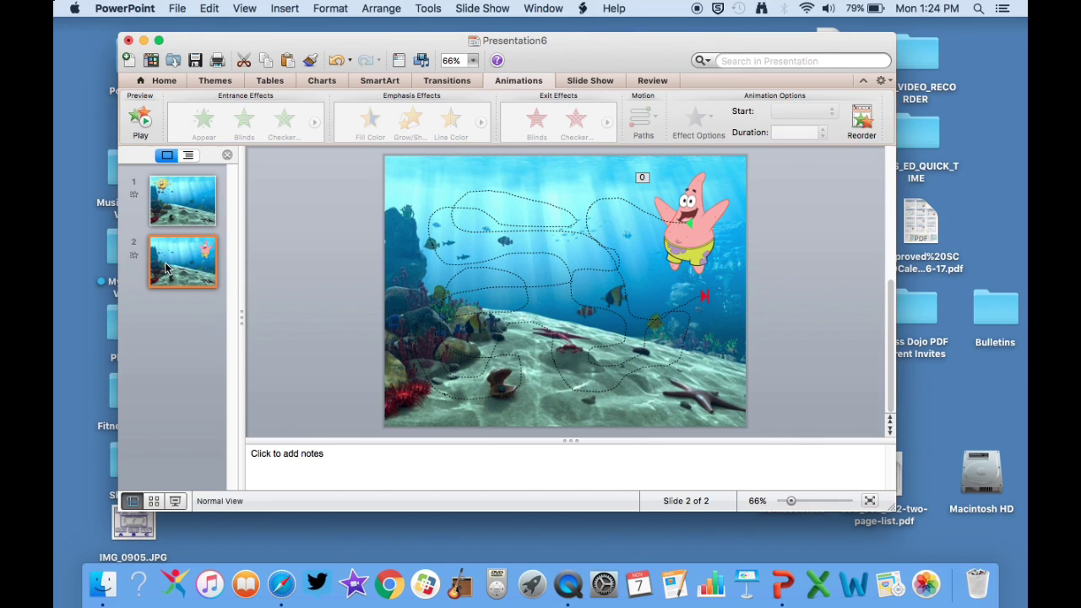
{"action": "key", "text": "super+d"}
{"action": "left_click", "coordinate": [653, 222]}
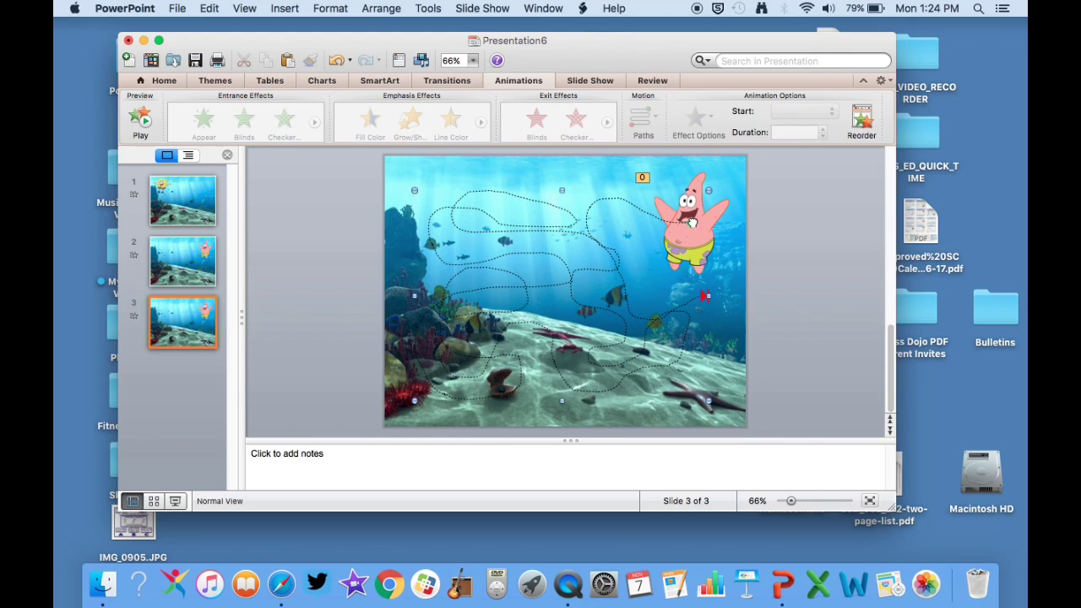
{"action": "left_click", "coordinate": [695, 205]}
{"action": "key", "text": "Delete"}
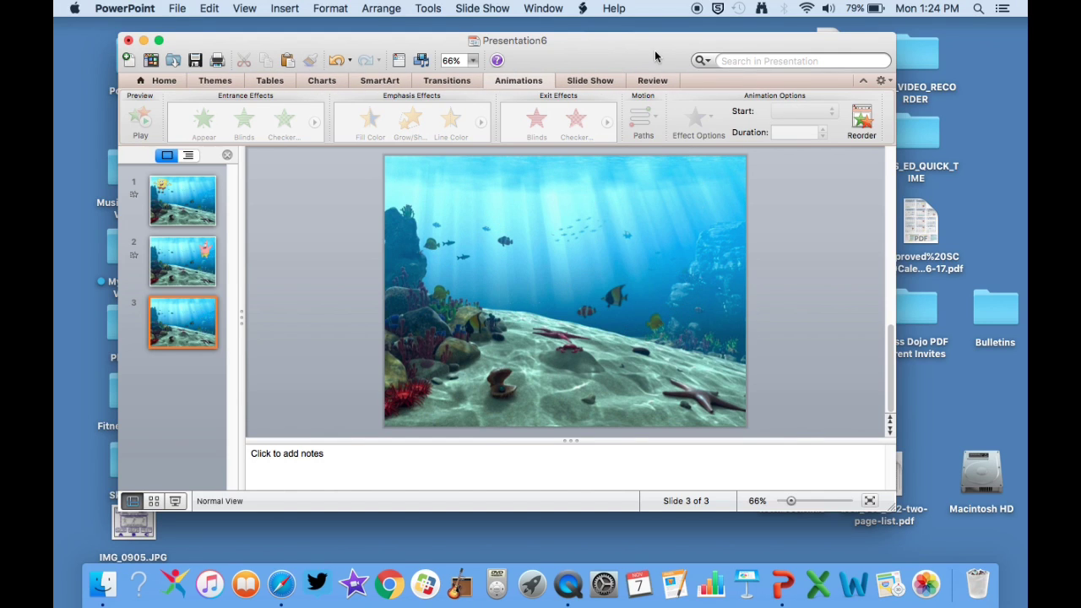
Step: Add Mr._Krabs.png from the desktop to slide 3, sized about 2.95" high by 2.8" wide, and place it just off the slide's right edge
{"action": "left_click_drag", "start_coordinate": [657, 57], "coordinate": [209, 46]}
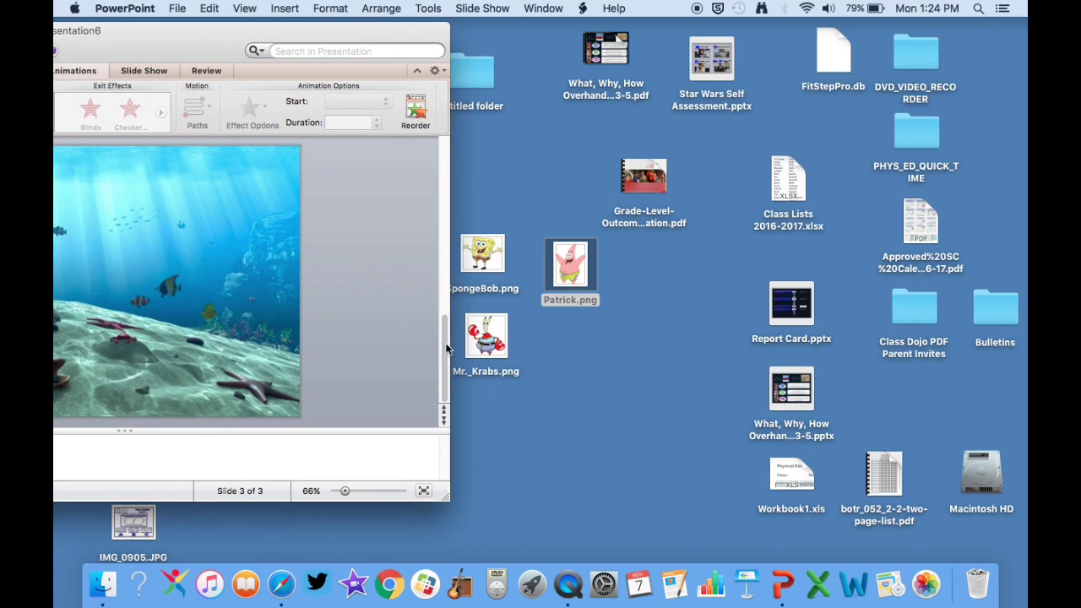
{"action": "left_click_drag", "start_coordinate": [485, 338], "coordinate": [172, 266]}
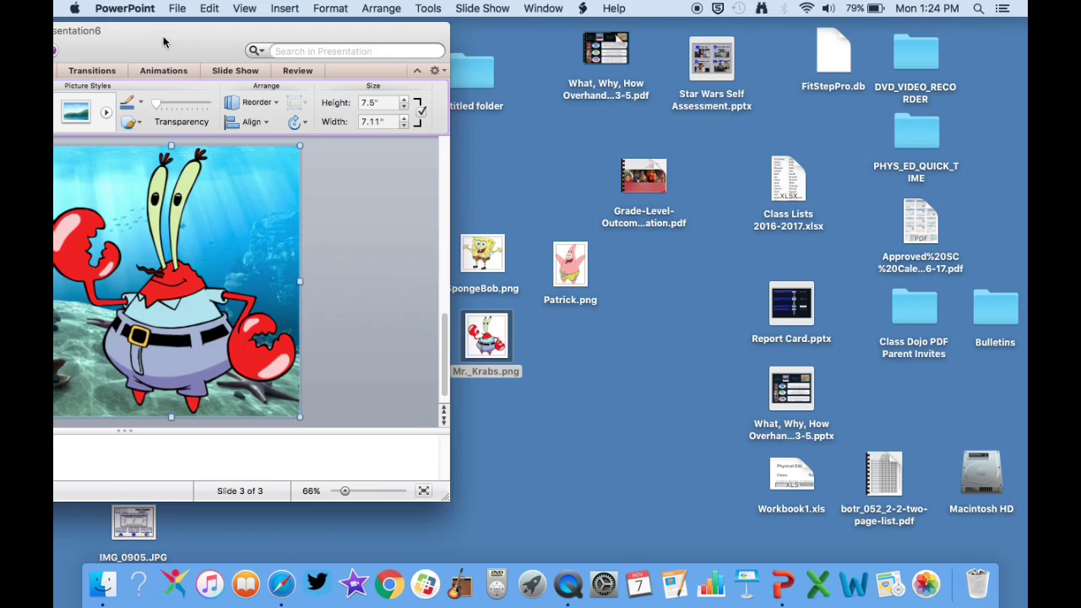
{"action": "left_click_drag", "start_coordinate": [164, 42], "coordinate": [623, 38]}
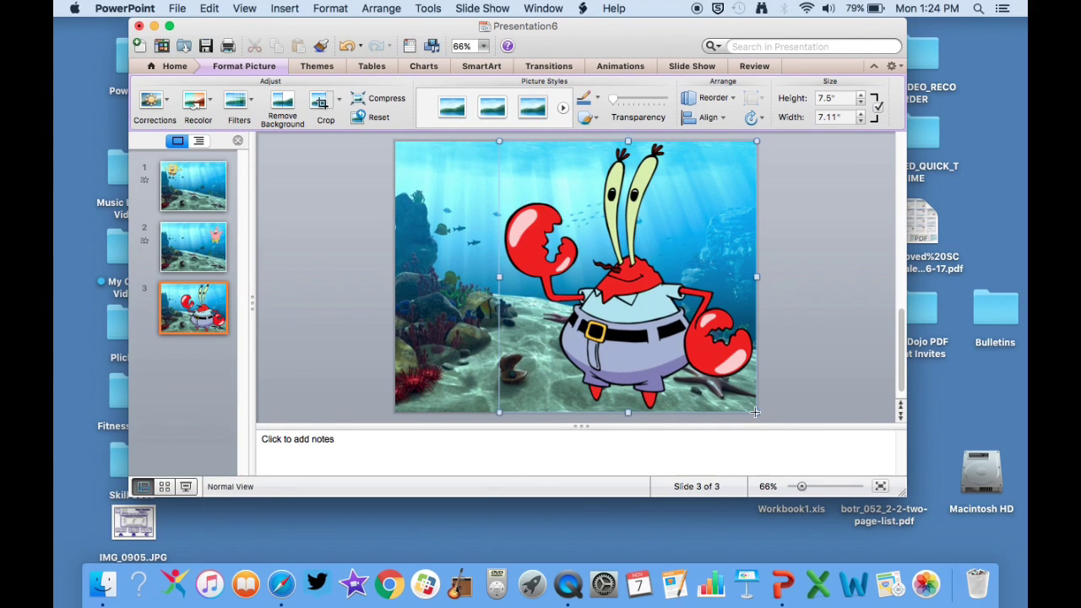
{"action": "left_click_drag", "start_coordinate": [754, 412], "coordinate": [600, 247]}
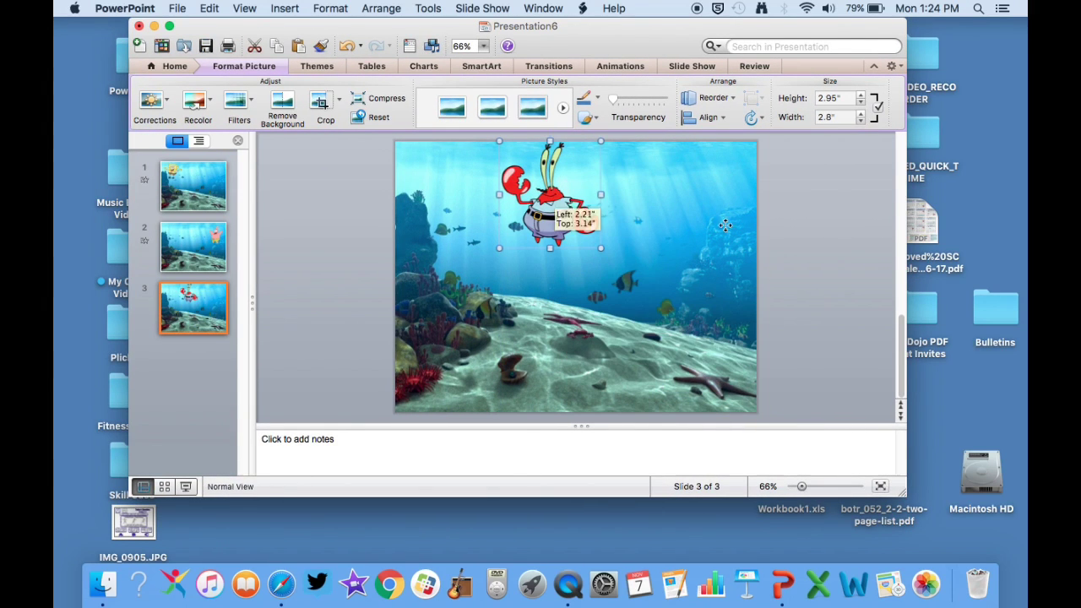
{"action": "left_click_drag", "start_coordinate": [725, 225], "coordinate": [862, 236]}
Step: Give Mr. Krabs a Draw Scribble motion path winding across slide 3 and ending off its left side, lasting 30 seconds and starting After Previous
{"action": "left_click", "coordinate": [621, 65]}
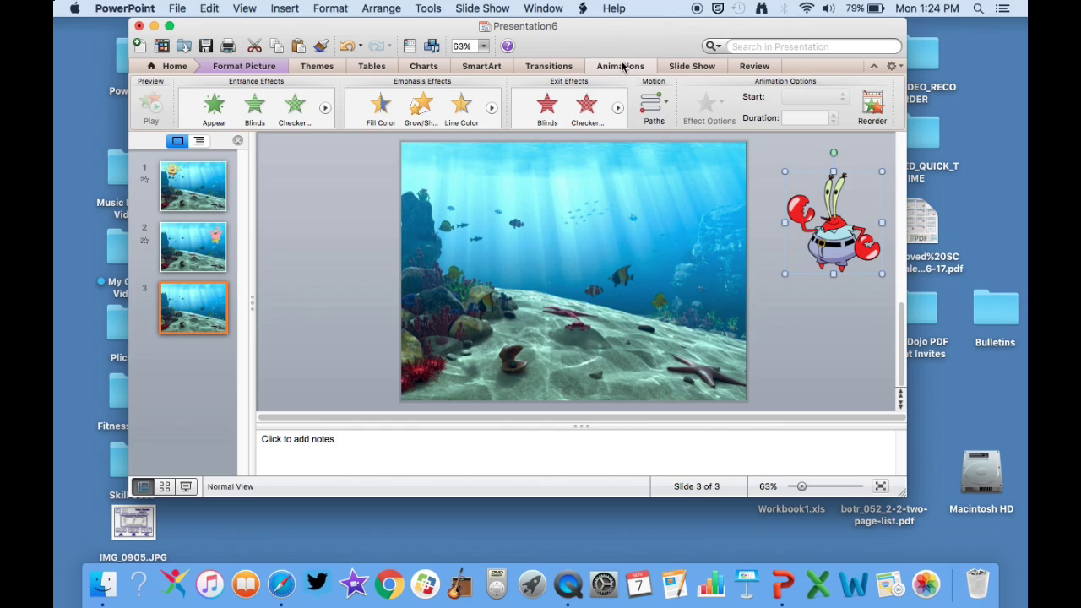
{"action": "left_click", "coordinate": [653, 102]}
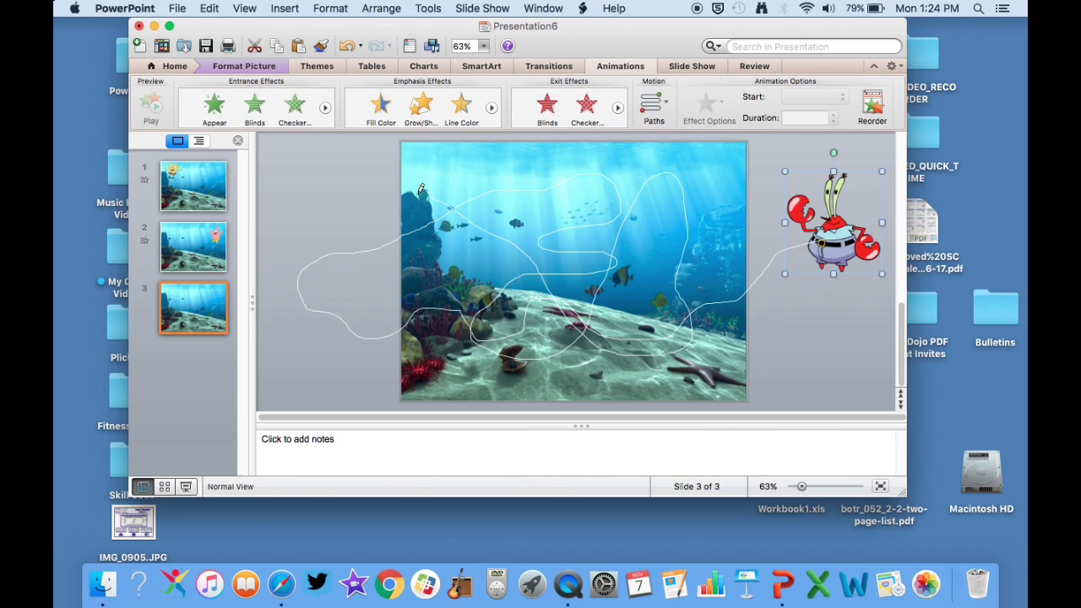
{"action": "left_click_drag", "start_coordinate": [289, 185], "coordinate": [291, 187]}
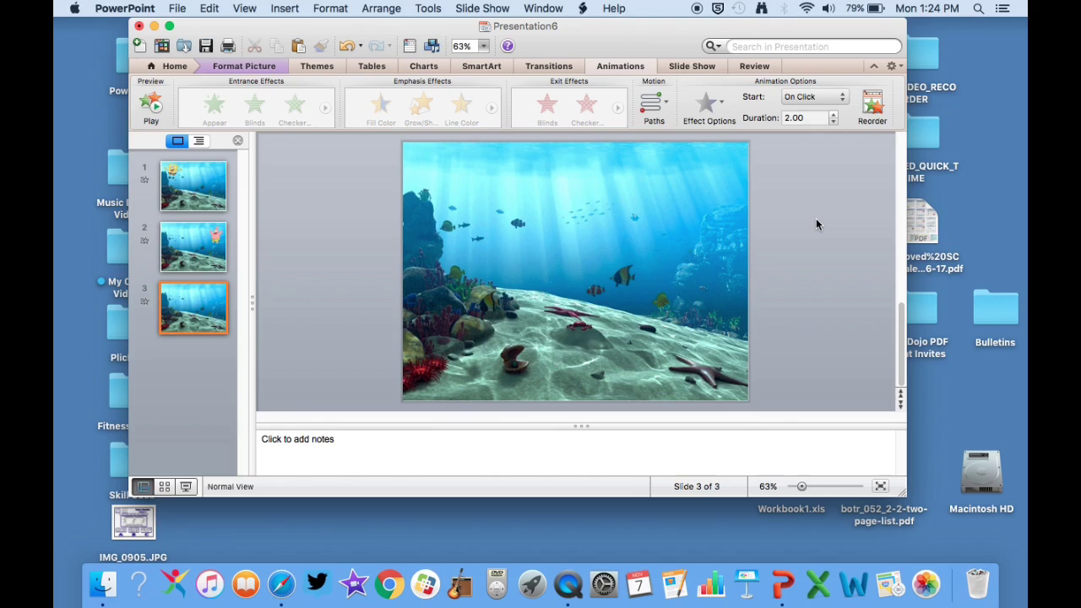
{"action": "left_click", "coordinate": [807, 118]}
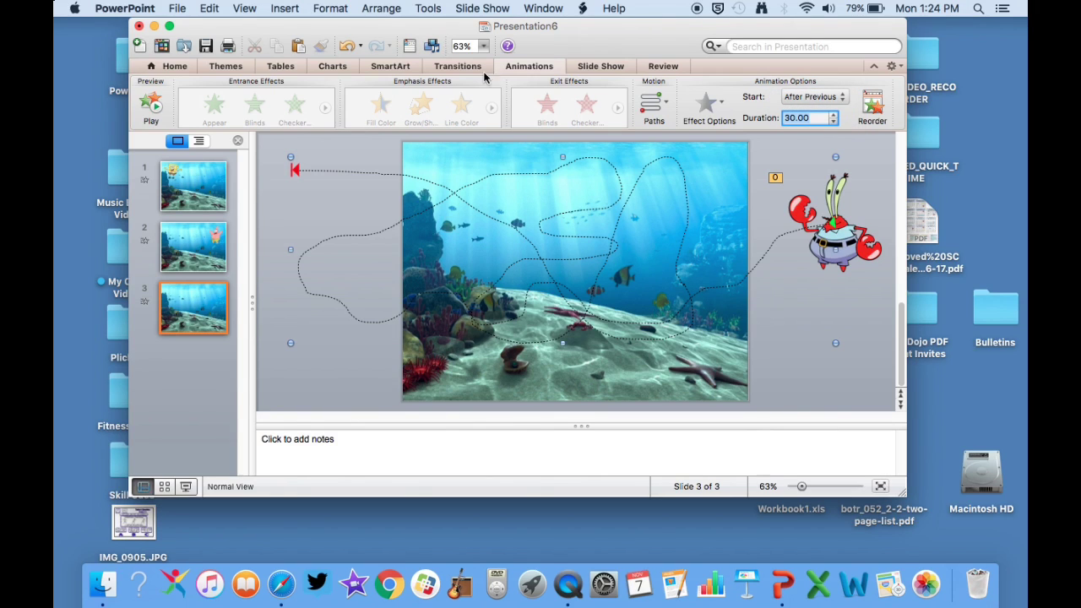
Step: Set up the show to loop continuously until Esc and advance all slides using timings
{"action": "left_click", "coordinate": [599, 67]}
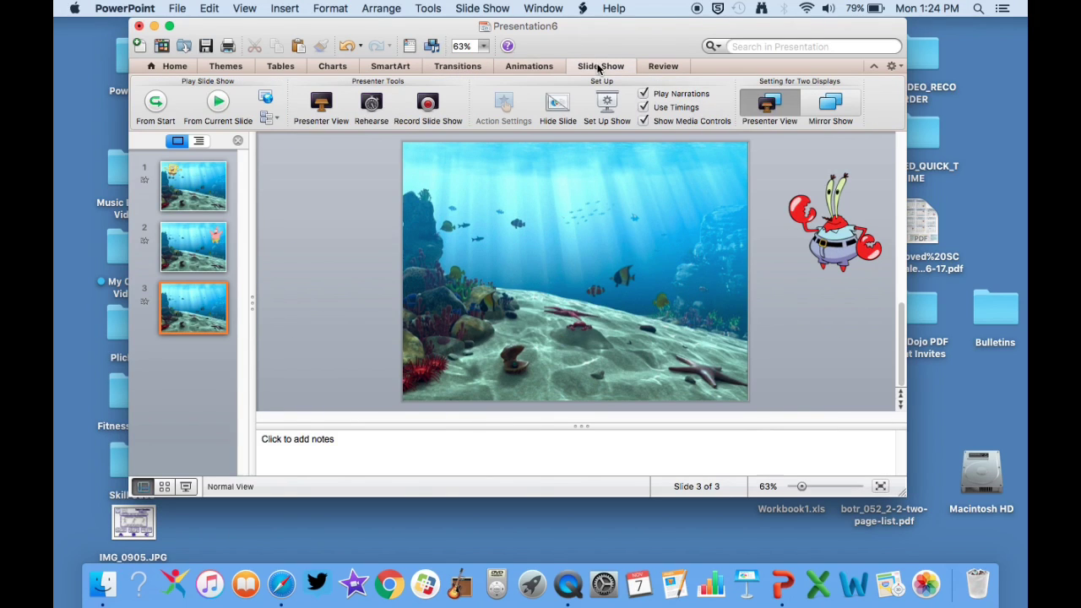
{"action": "left_click", "coordinate": [607, 104]}
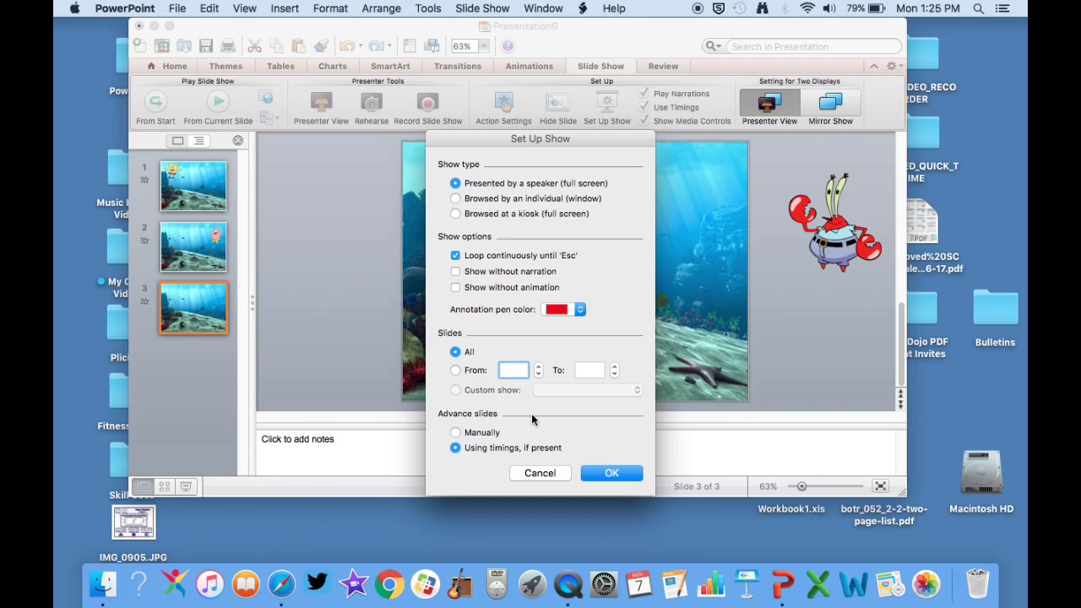
{"action": "left_click", "coordinate": [605, 474]}
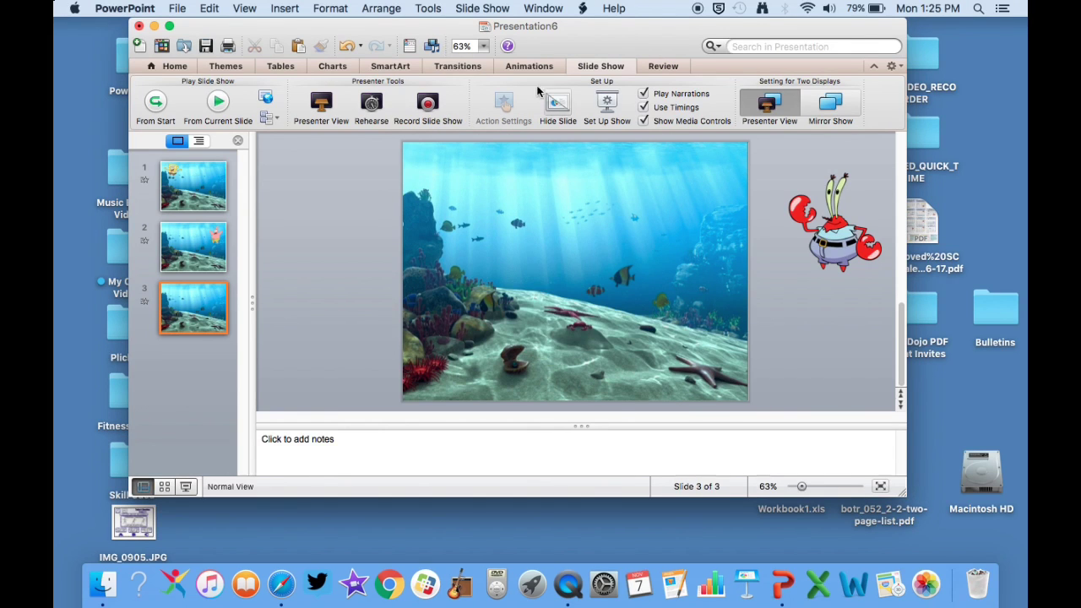
Step: Set slides 3, 2 and 1 to advance automatically after 1.00 second, with advance on mouse click off
{"action": "left_click", "coordinate": [456, 68]}
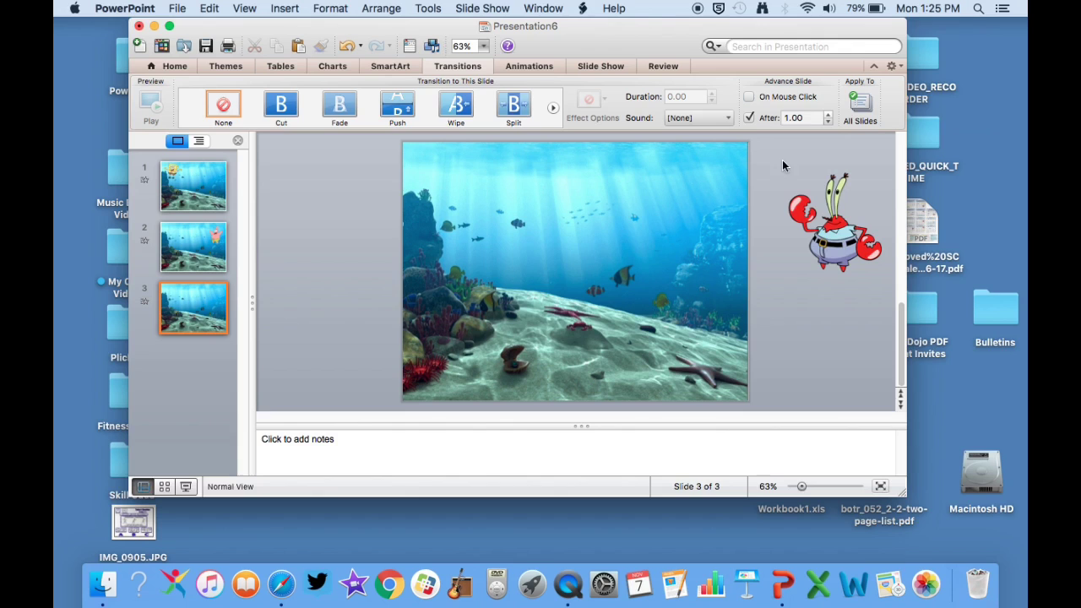
{"action": "left_click", "coordinate": [193, 258]}
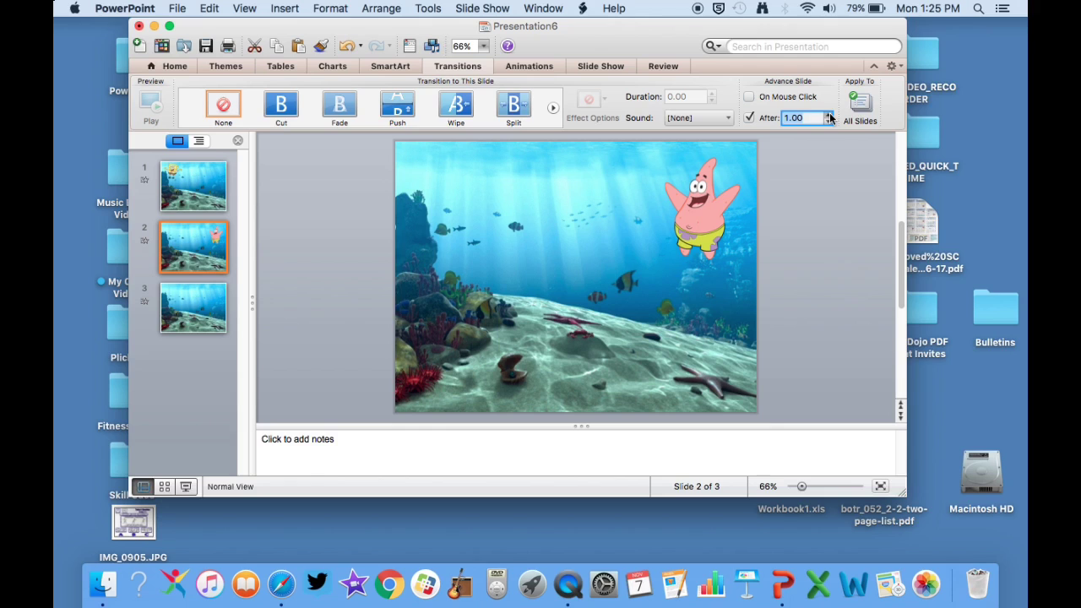
{"action": "left_click", "coordinate": [209, 181]}
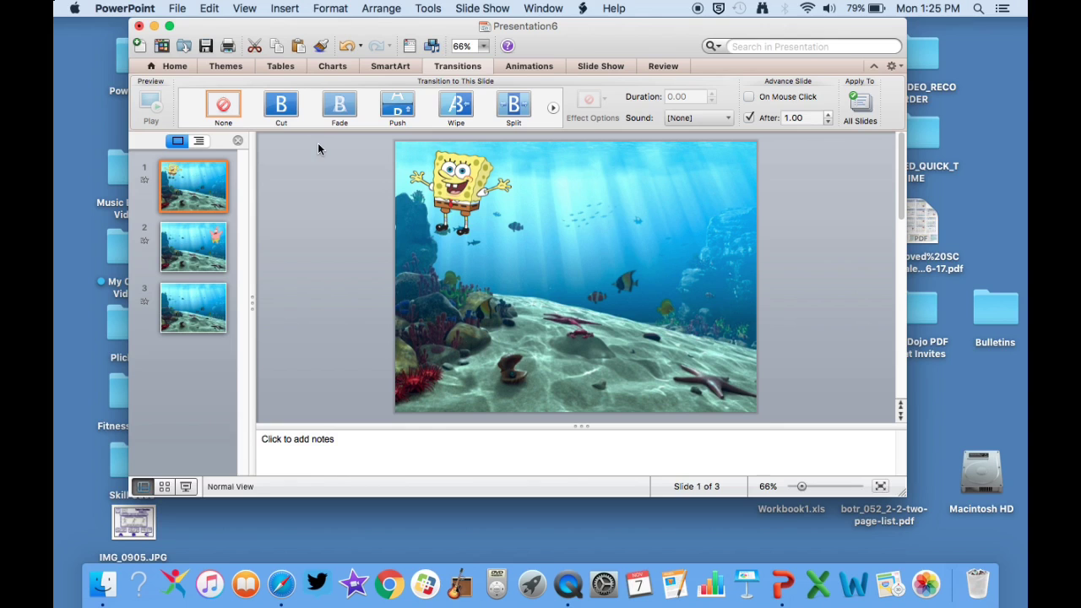
Step: Play the slide show from slide 1 to check the character animations
{"action": "left_click", "coordinate": [175, 67]}
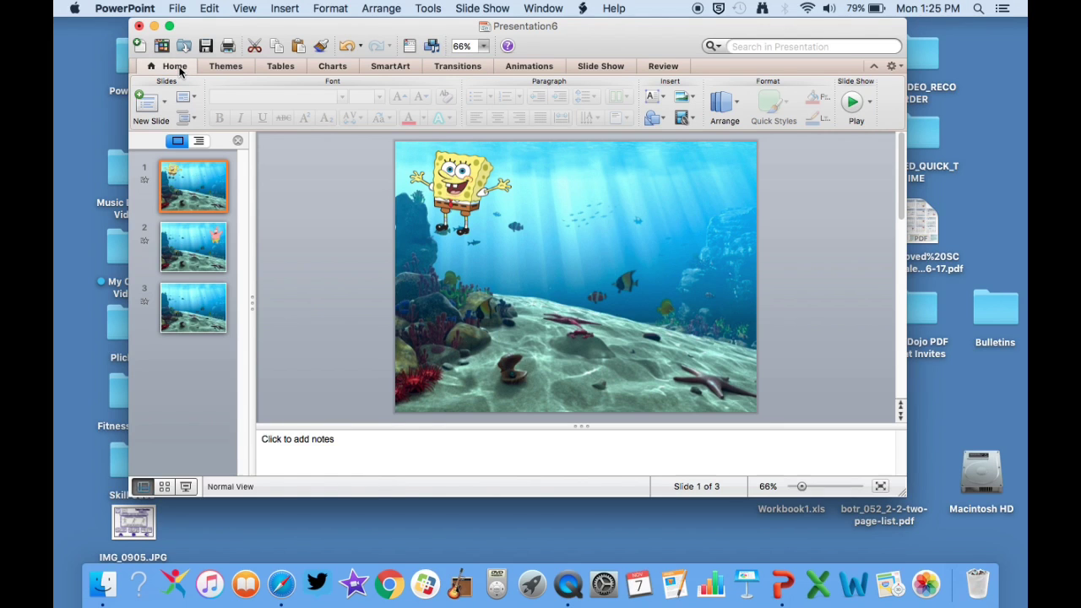
{"action": "left_click", "coordinate": [854, 101]}
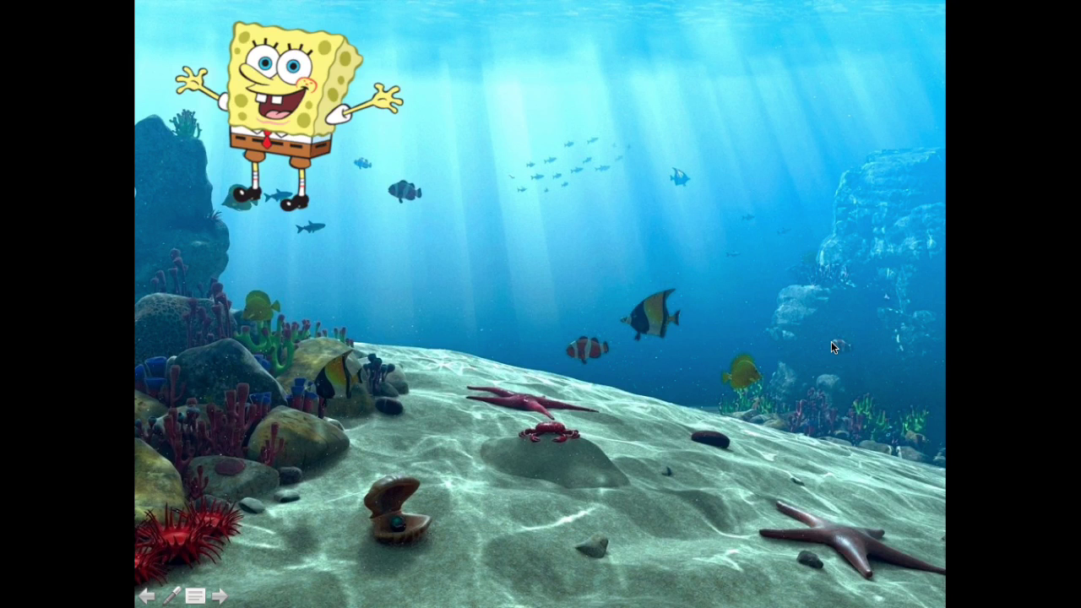